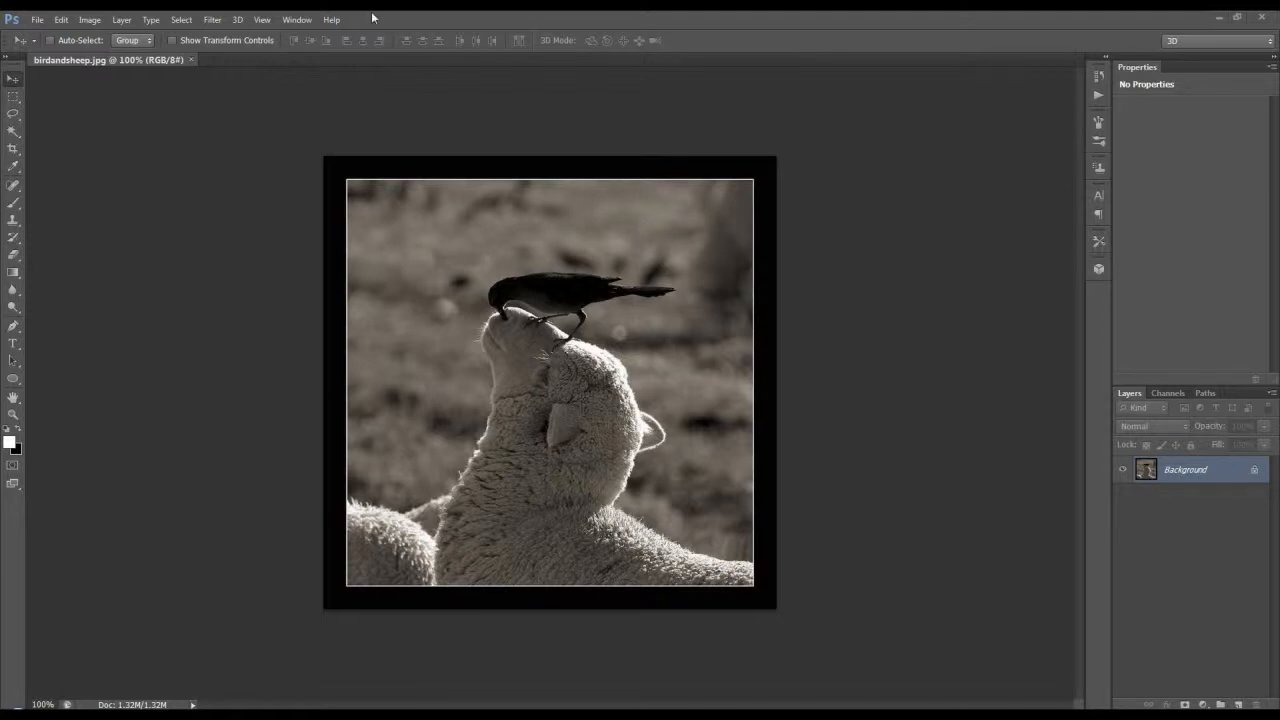
Display the Actions list and create a new action set named "mine random".
click(296, 19)
click(312, 97)
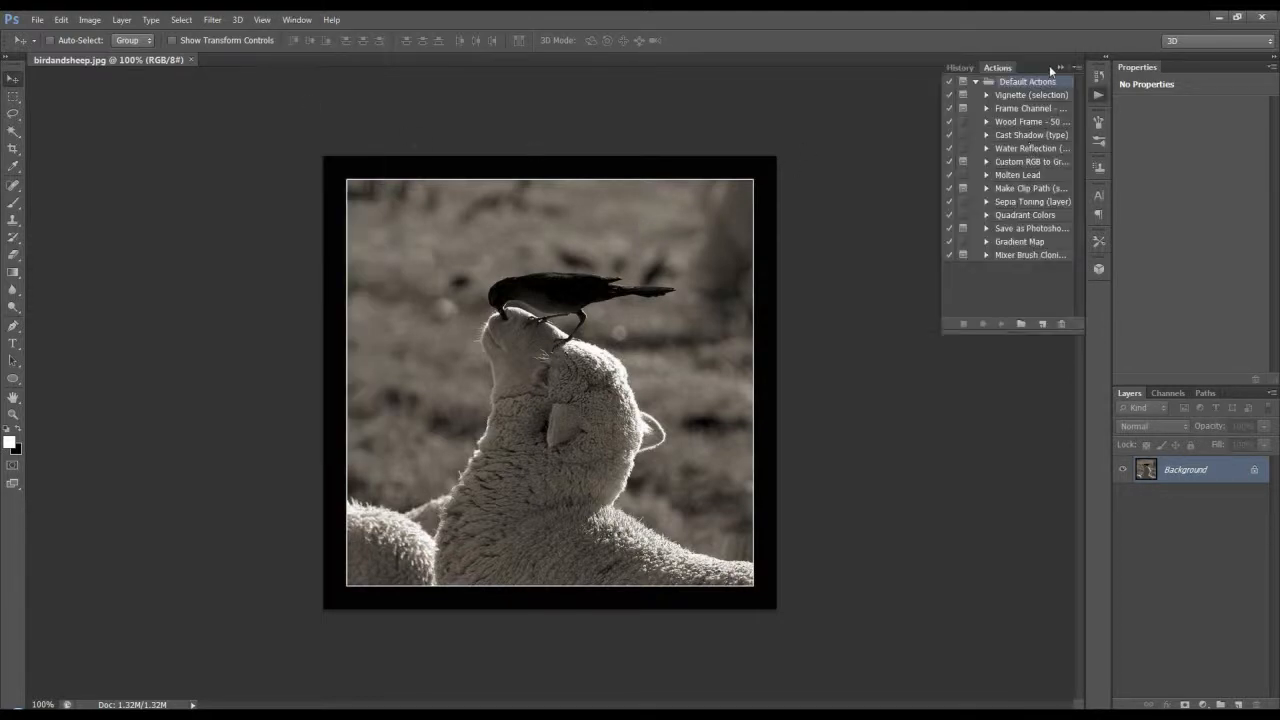
click(1021, 323)
text(mine random)
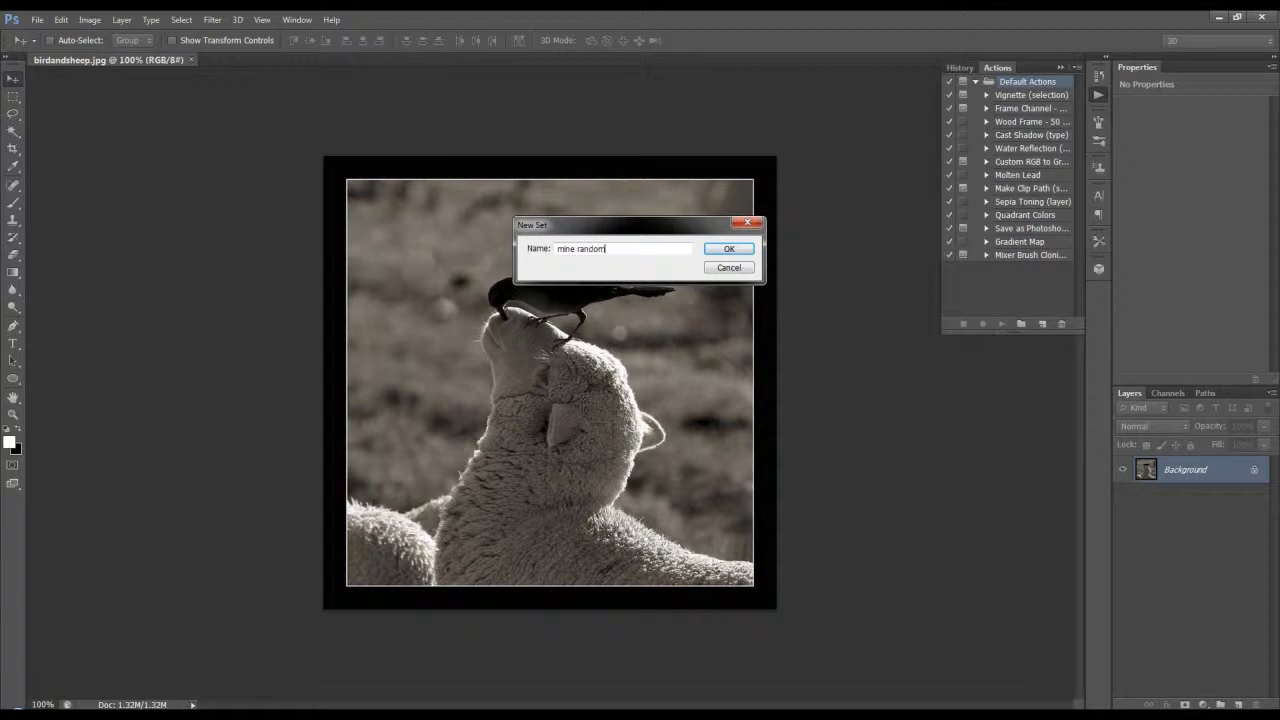
click(729, 249)
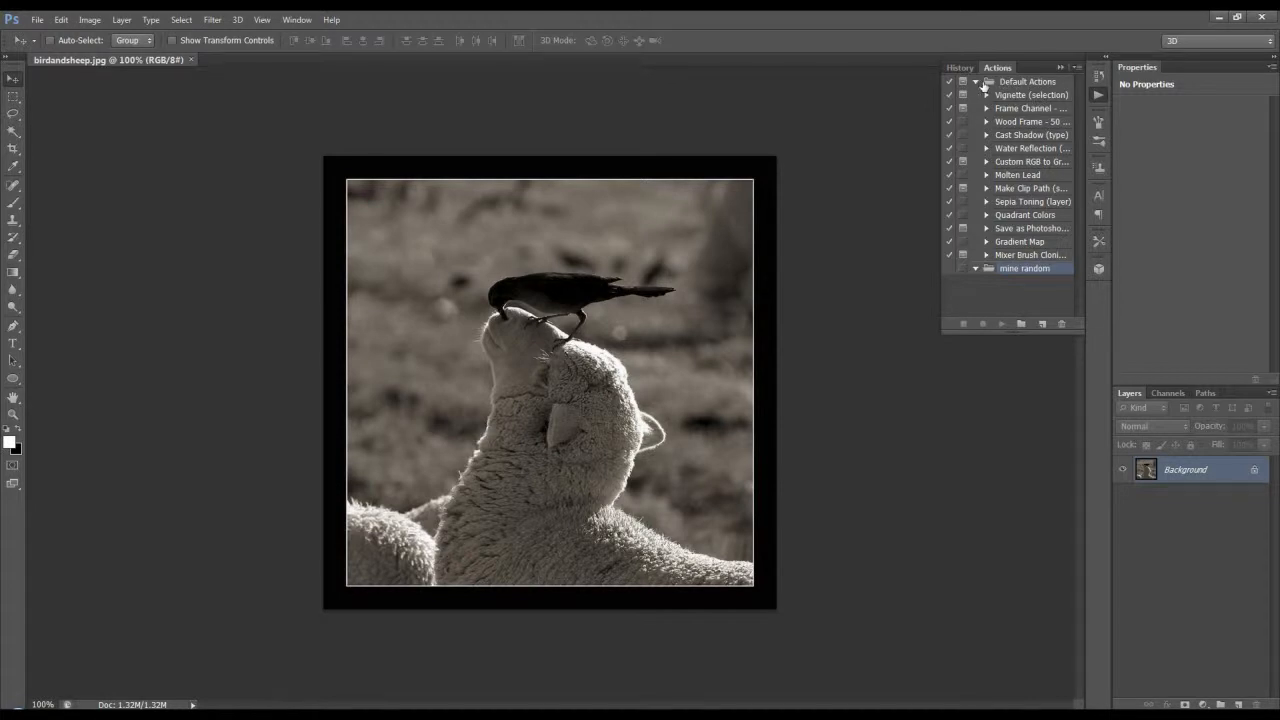
Play the default Sepia Toning (layer) action on the sheep photo and revert the image to its saved version.
click(1018, 203)
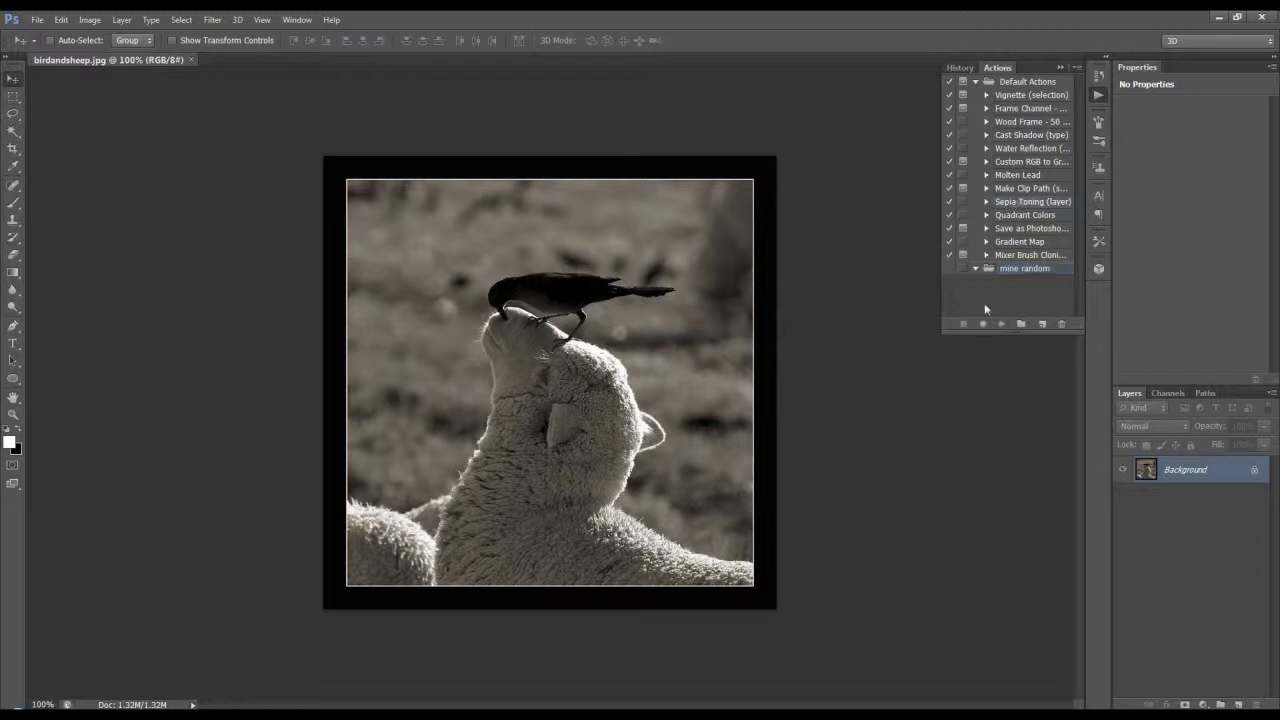
click(1001, 324)
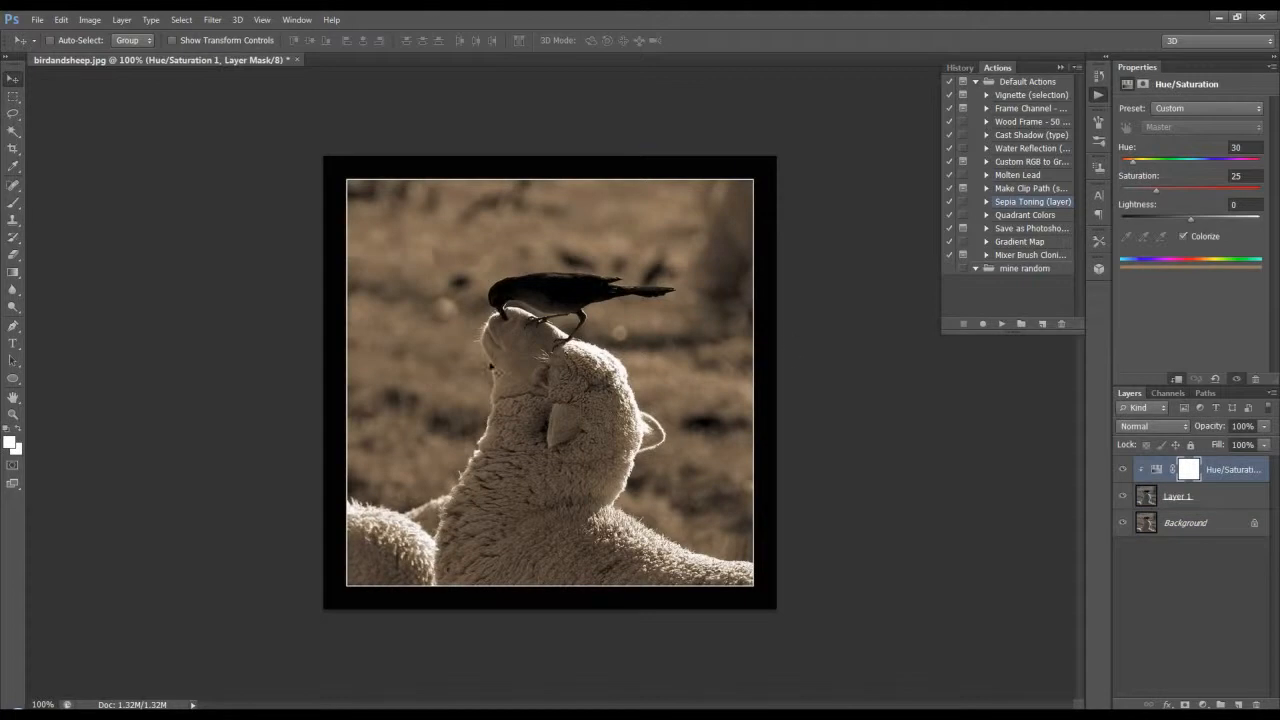
click(37, 20)
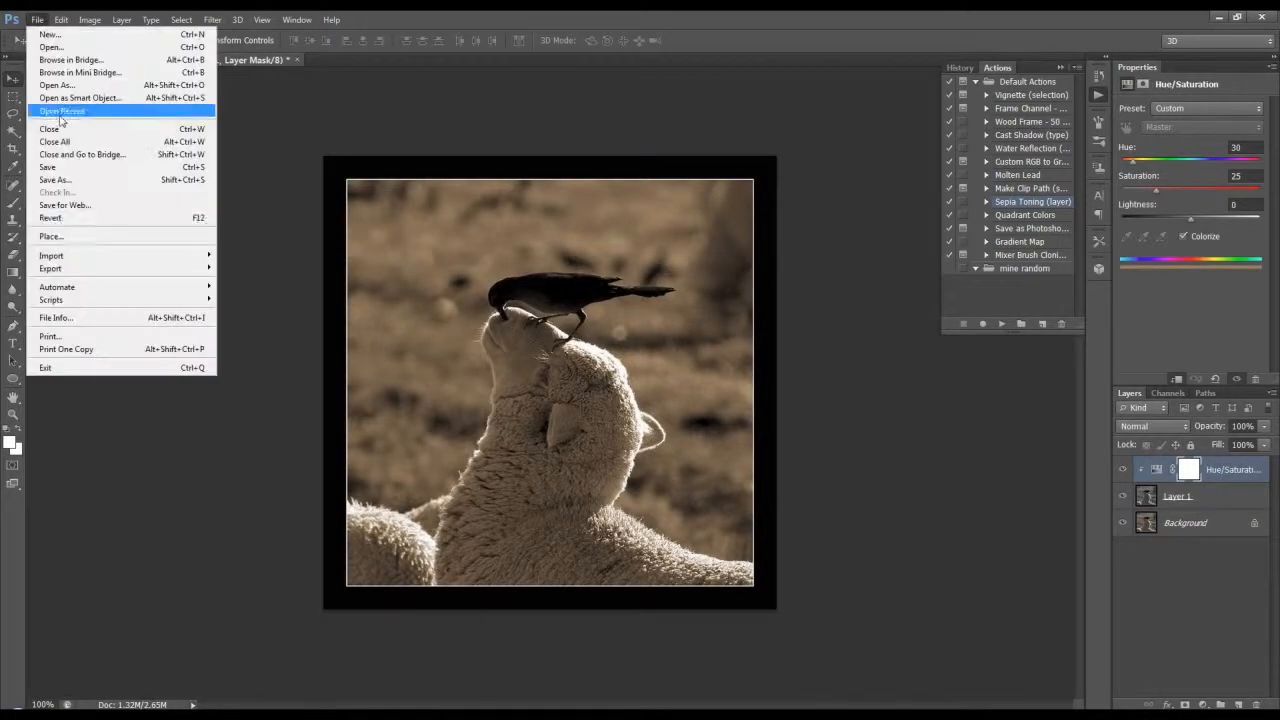
click(55, 211)
Create a new action named "500x500" in the "mine random" set and start recording it.
click(1032, 269)
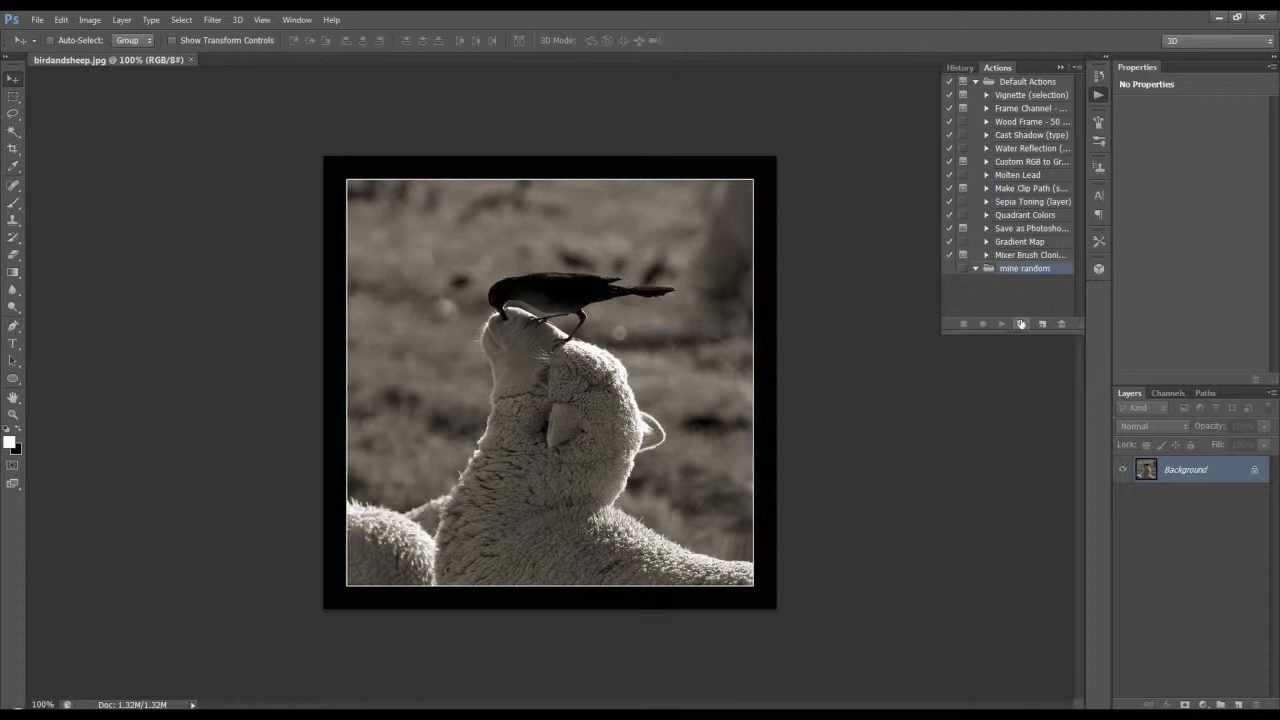
click(1042, 324)
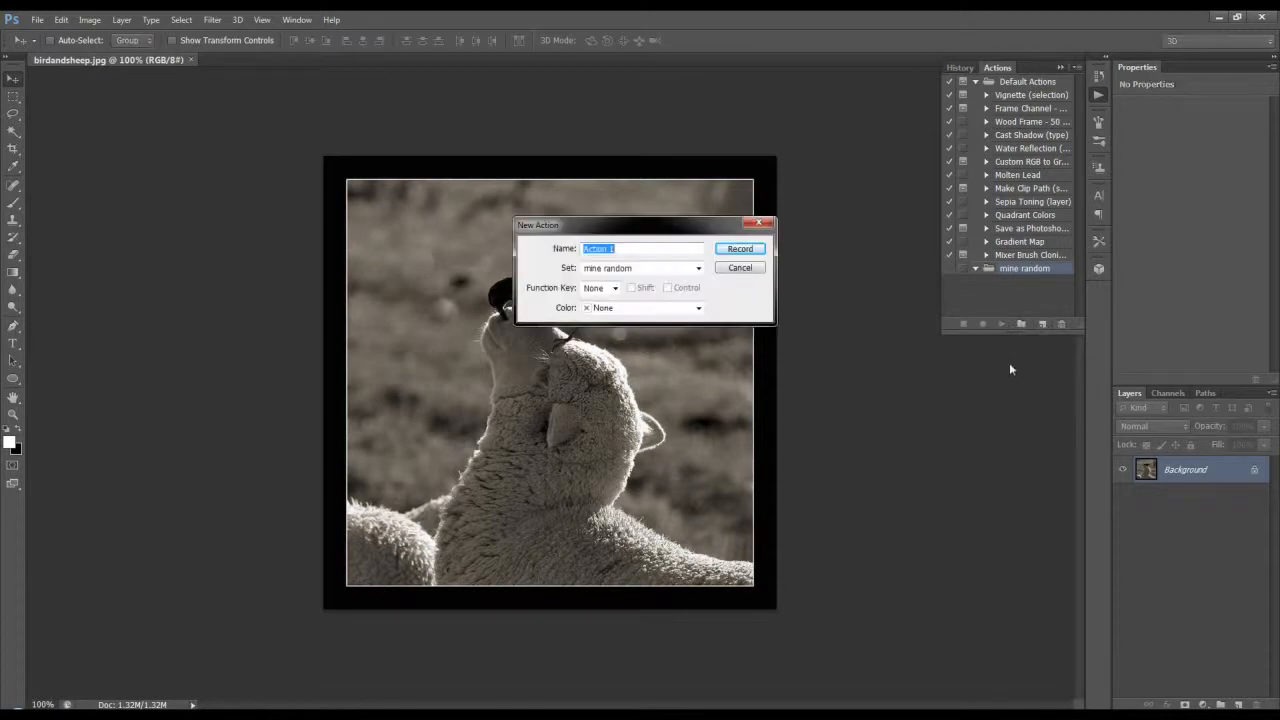
text(50)
drag(673, 231, 612, 200)
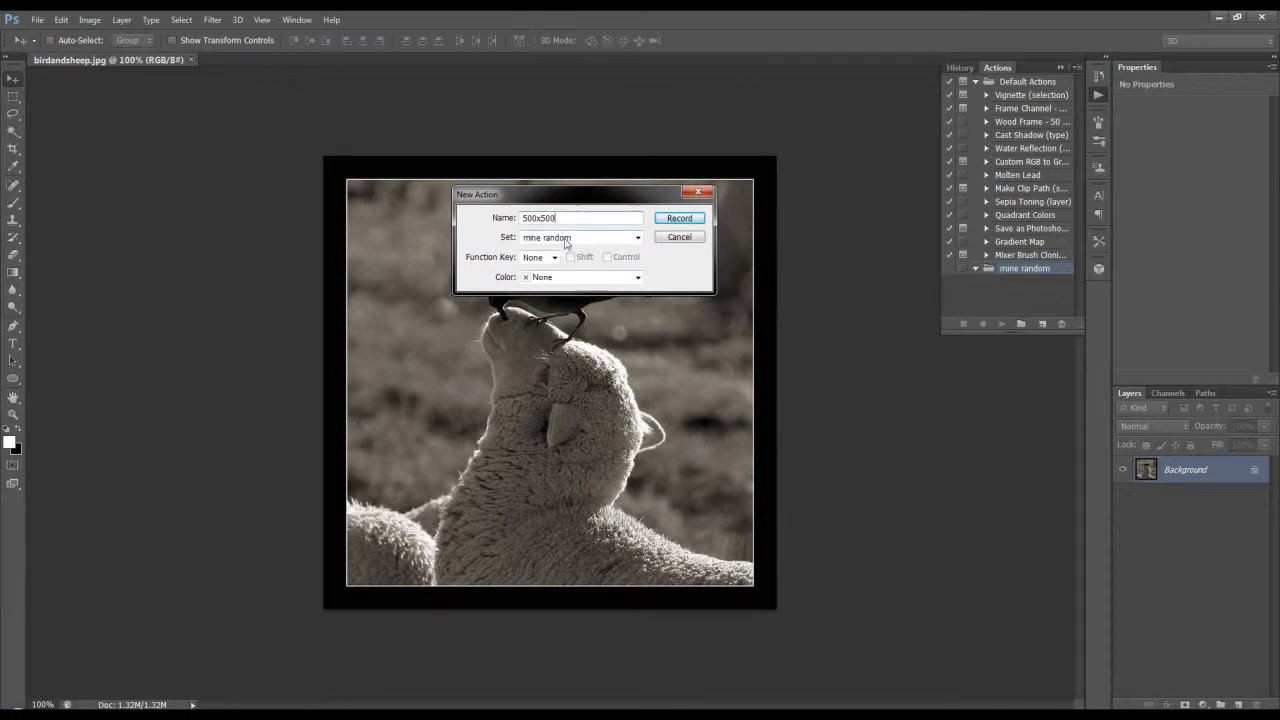
click(679, 218)
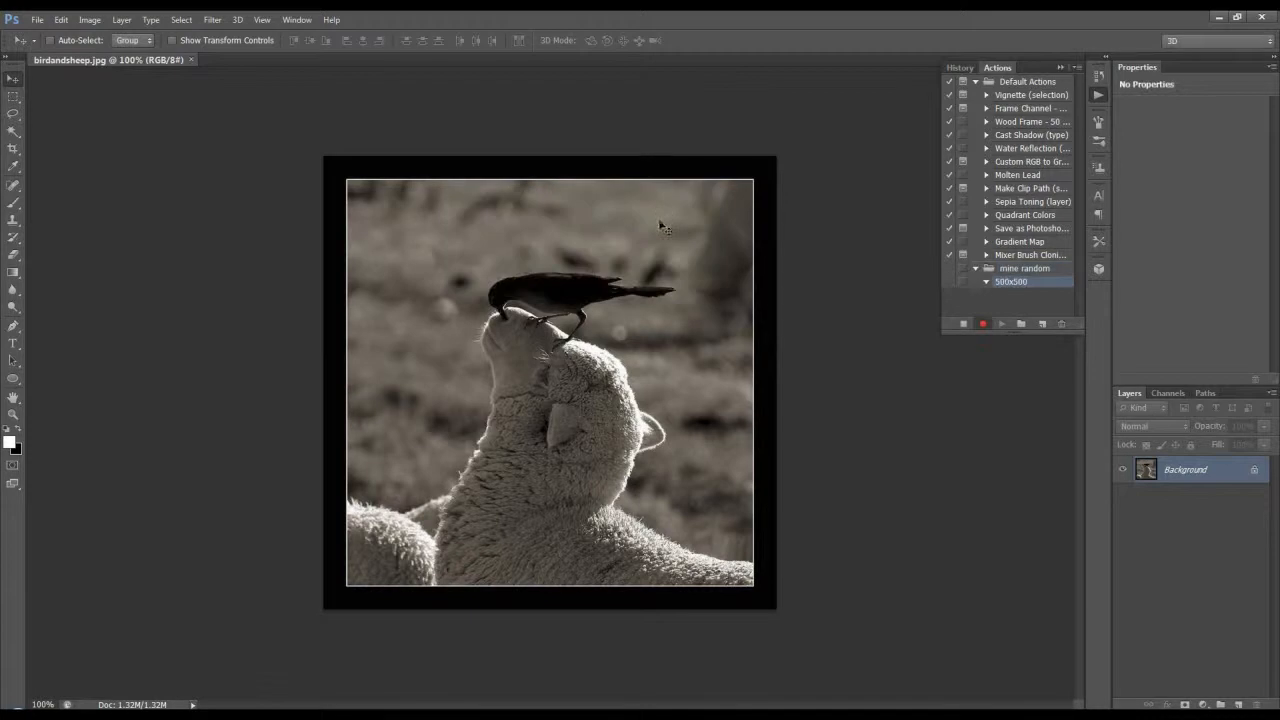
Record resizing the image to 500 pixels wide by 500 pixels high and stop the action recording.
click(90, 20)
click(108, 116)
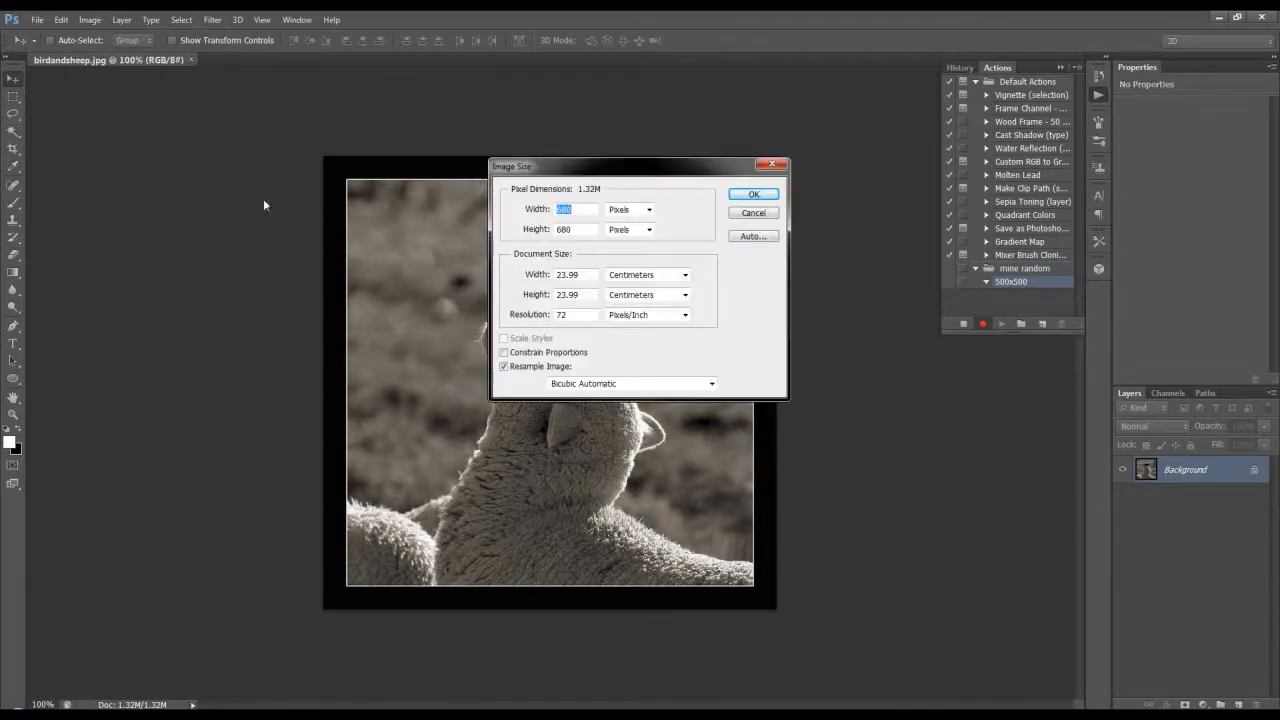
drag(527, 170, 473, 159)
text(500)
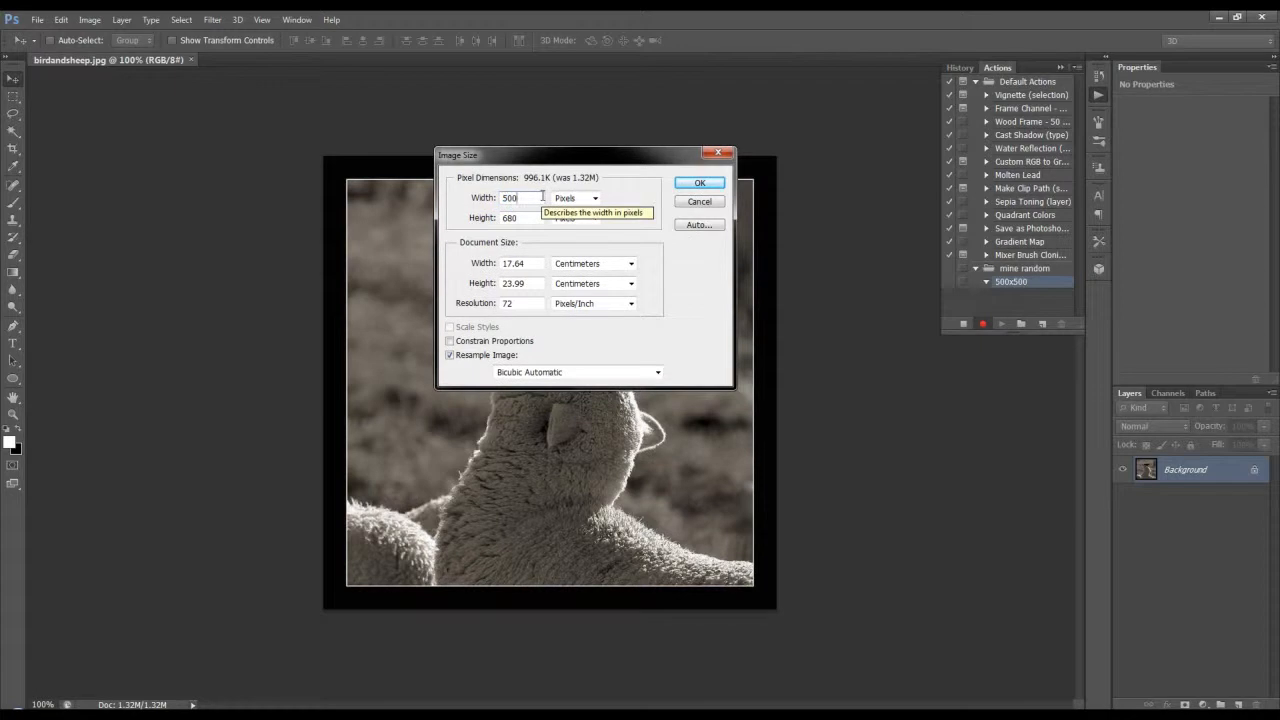
key(Tab)
text(500)
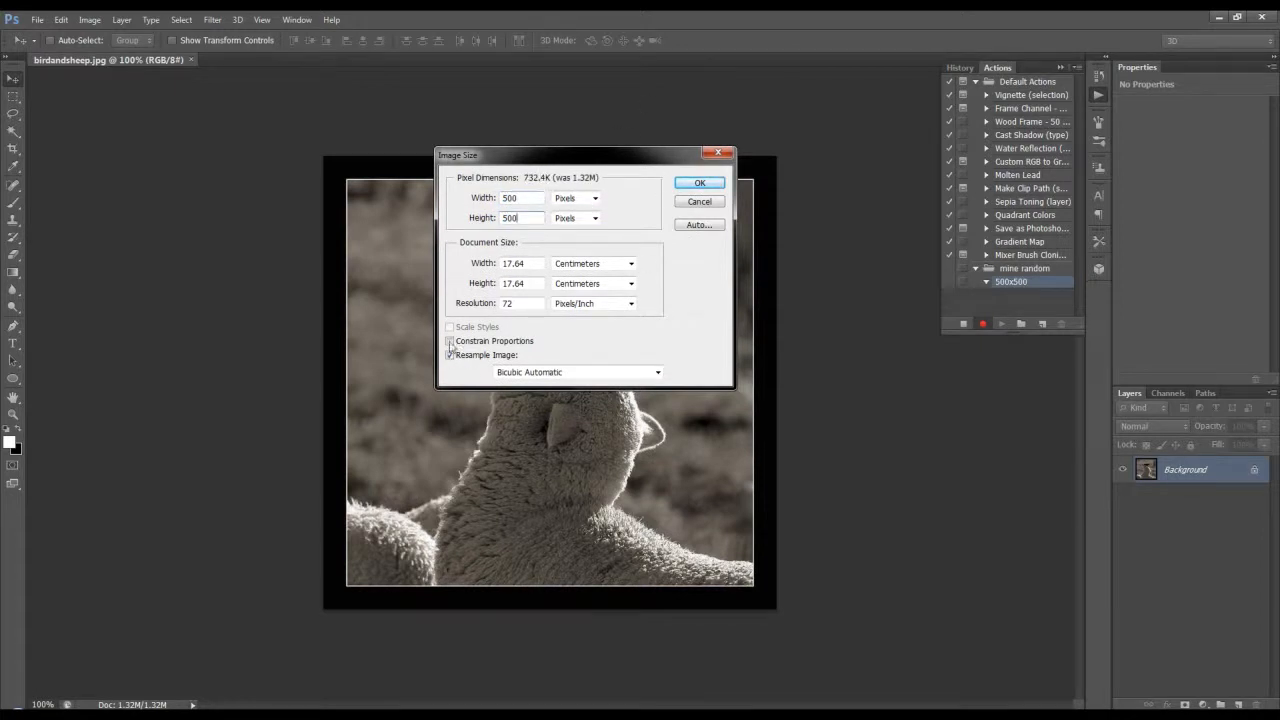
click(699, 184)
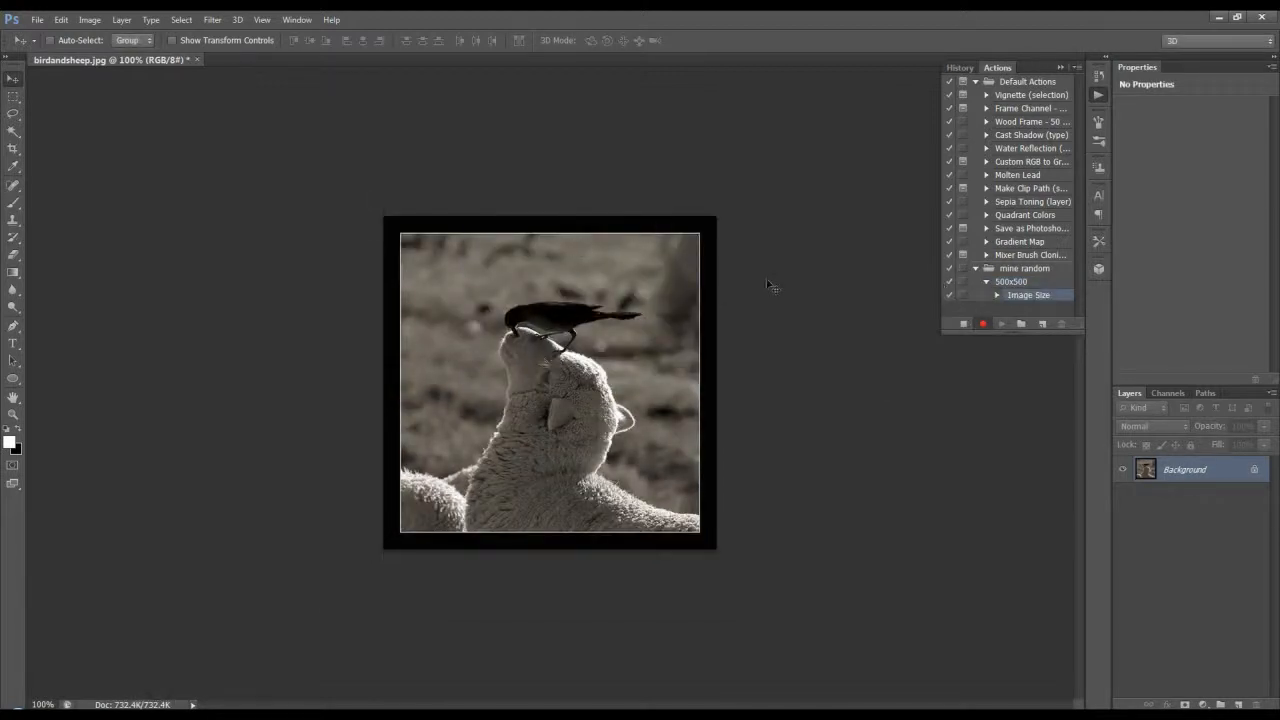
click(962, 324)
click(37, 19)
click(45, 34)
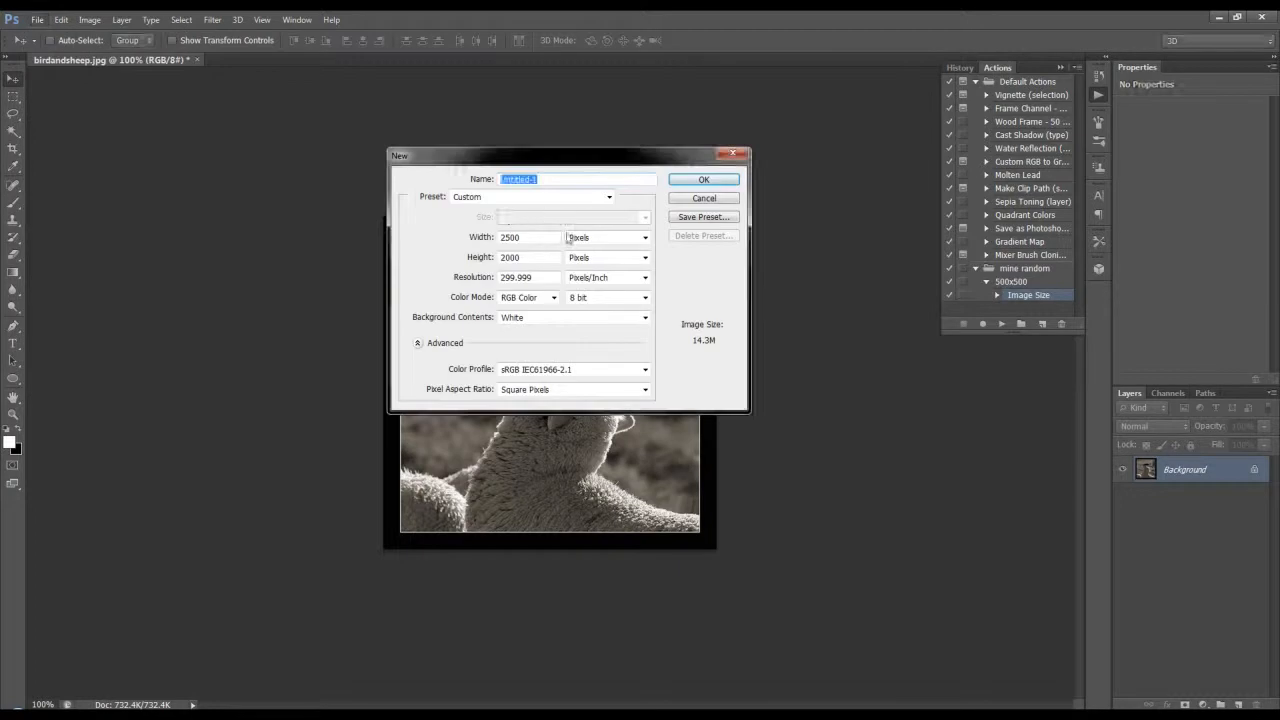
click(680, 200)
Open the photo of two sparrows from the Animals folder in Pictures and play the 500x500 action on it.
click(37, 19)
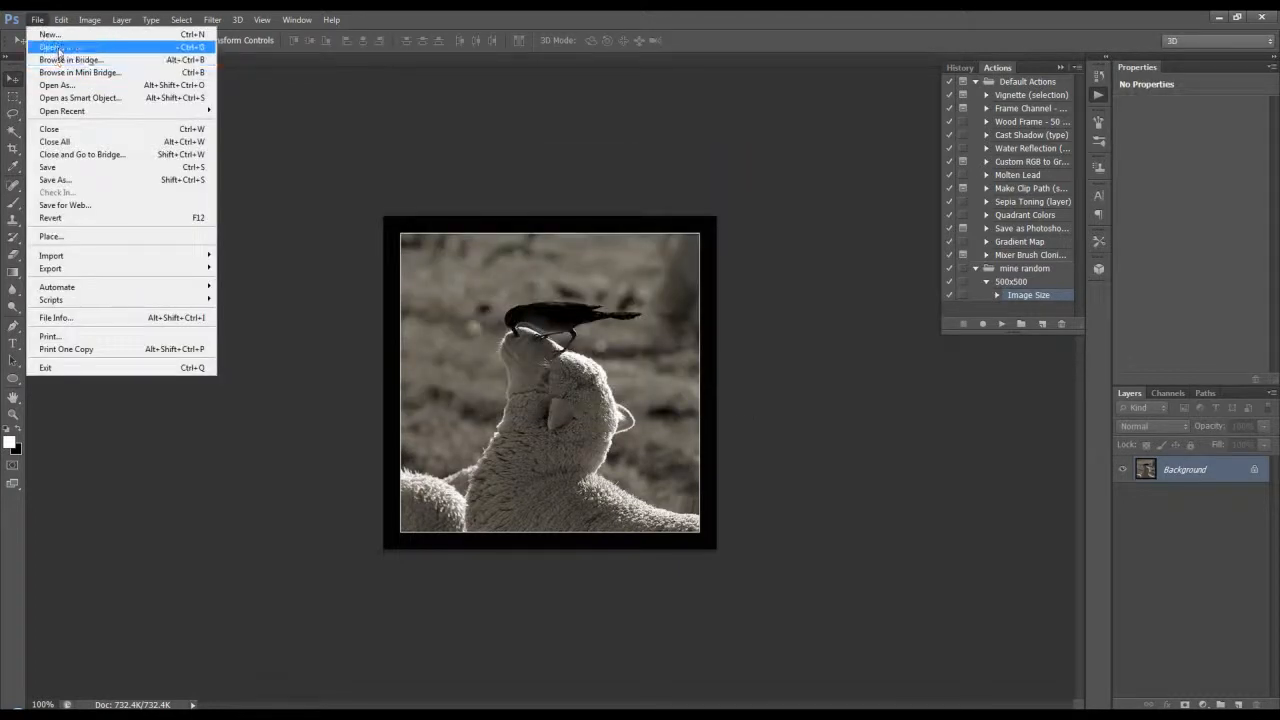
click(58, 48)
click(116, 202)
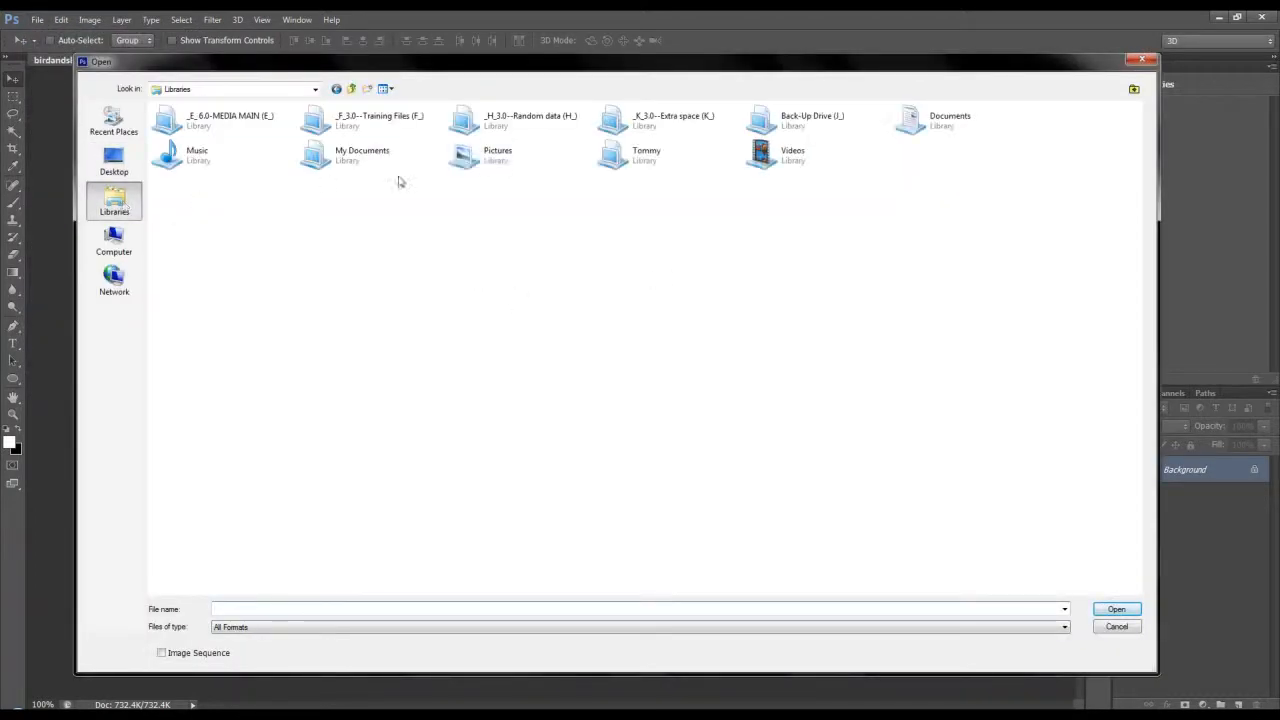
double_click(470, 158)
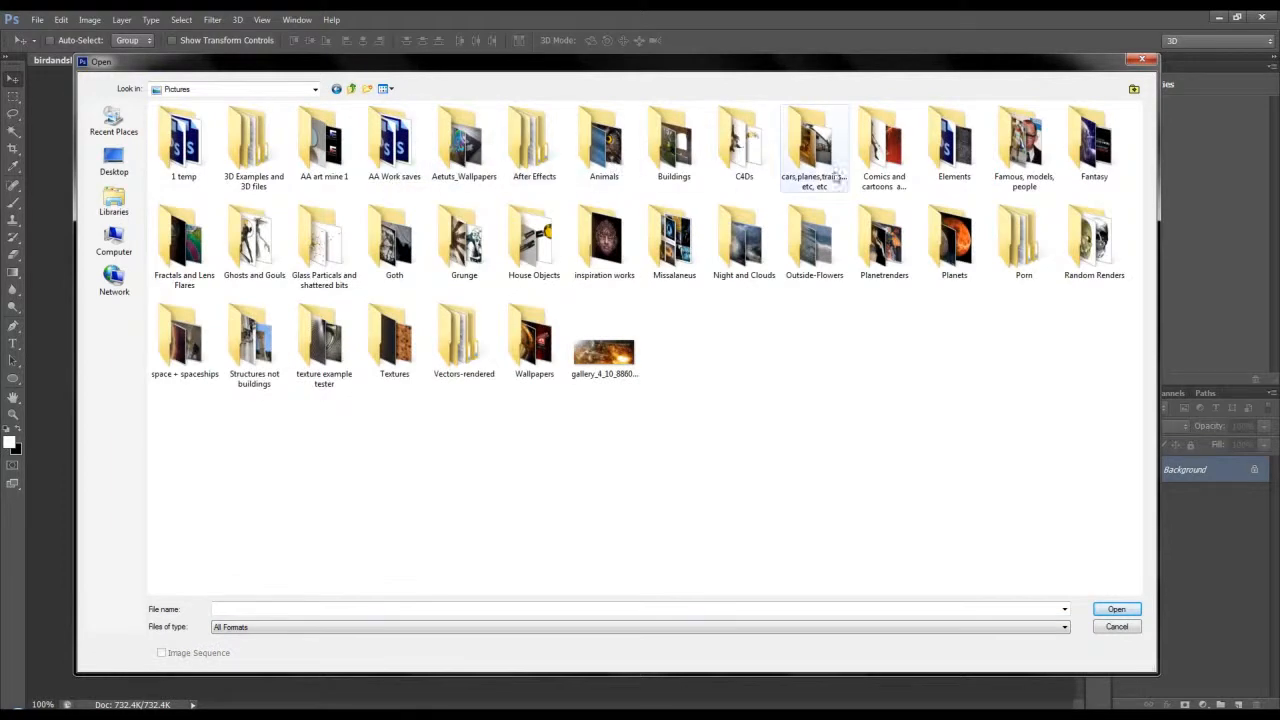
double_click(604, 145)
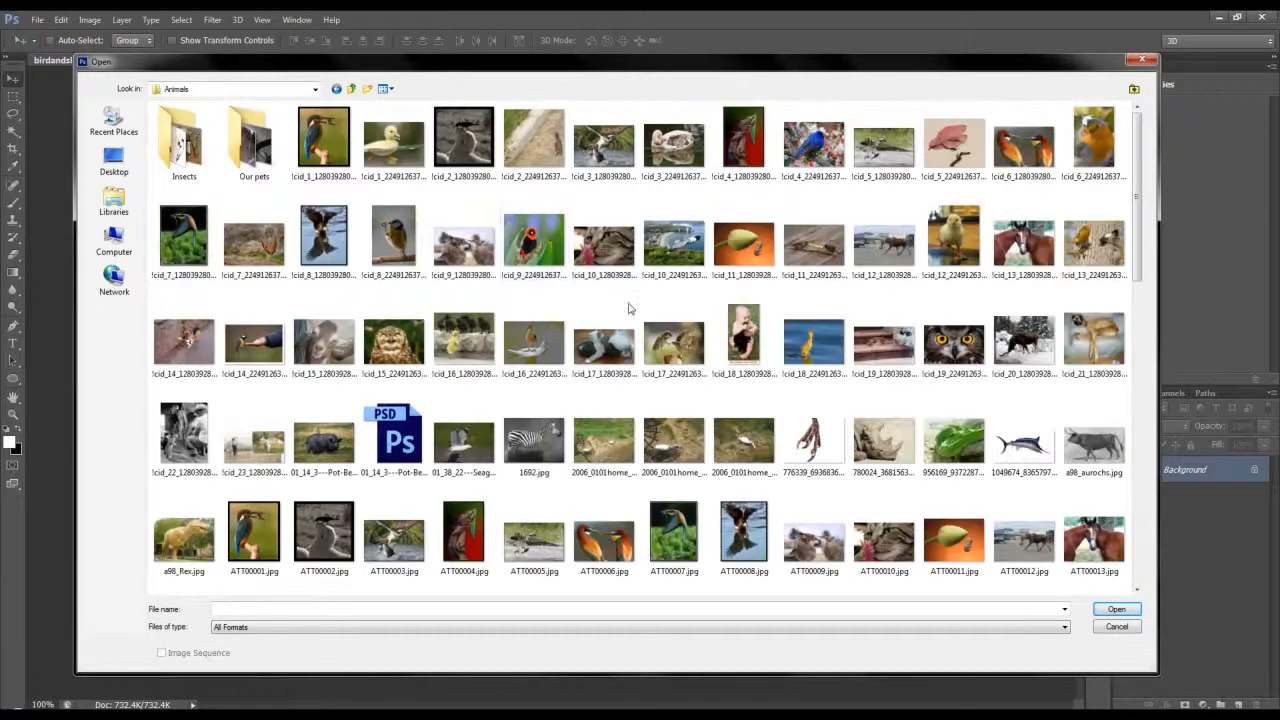
double_click(674, 342)
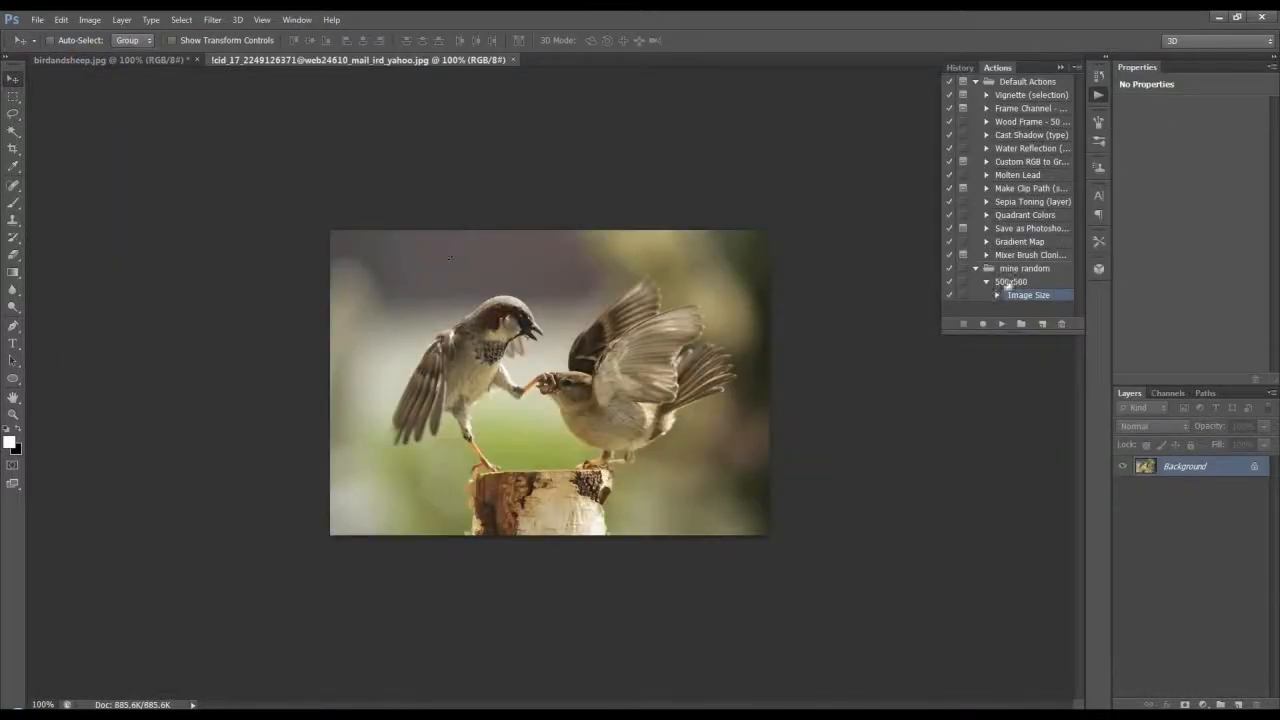
click(1001, 323)
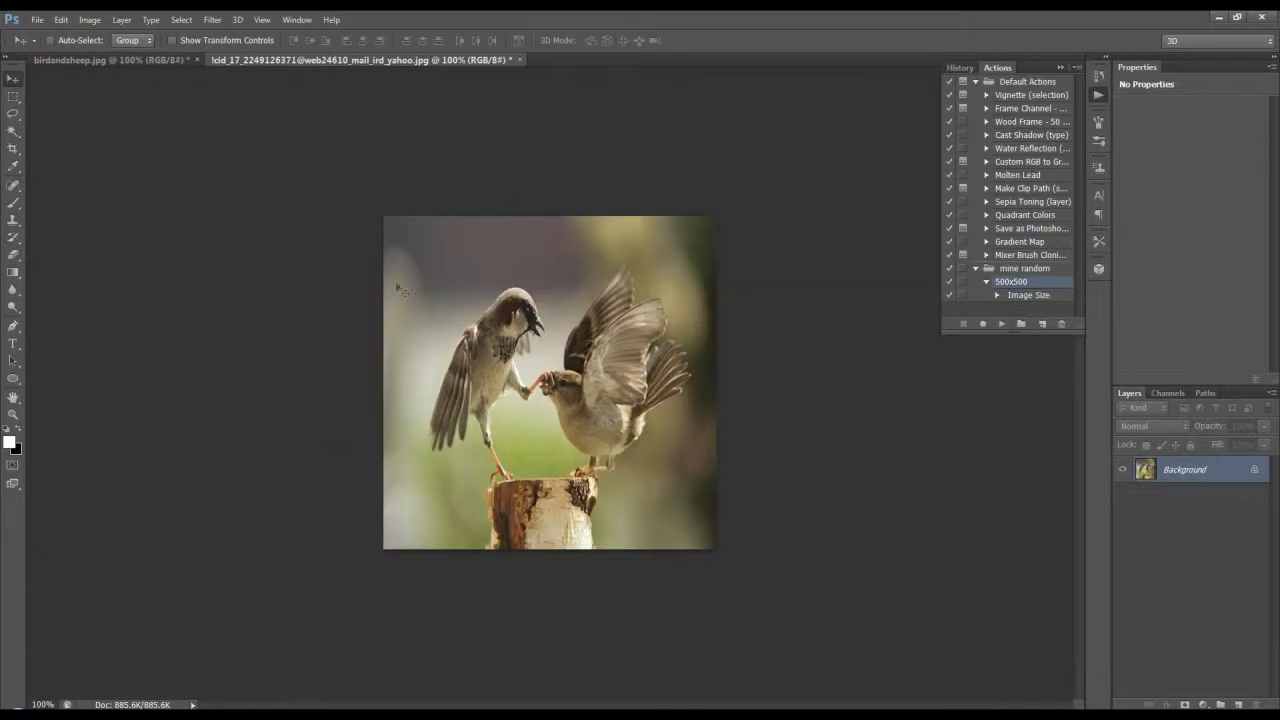
Close the sparrow photo and birdandsheep.jpg without saving their changes.
click(519, 60)
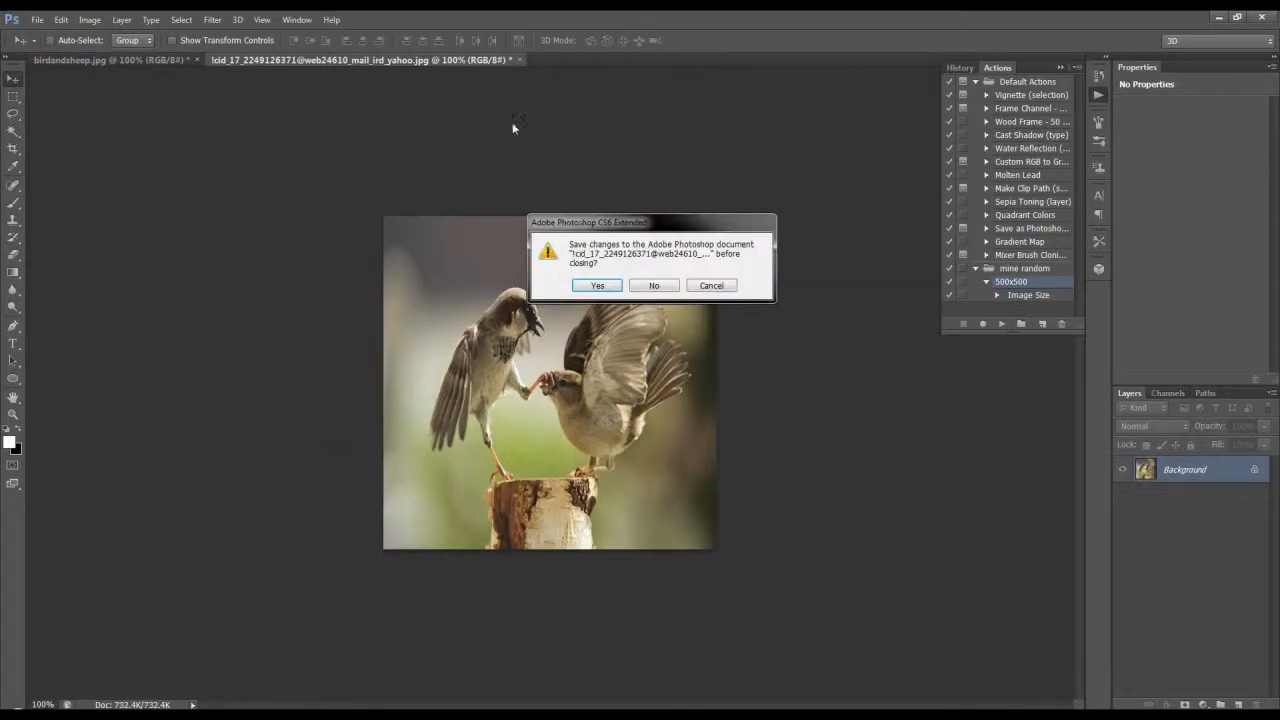
click(662, 282)
click(199, 61)
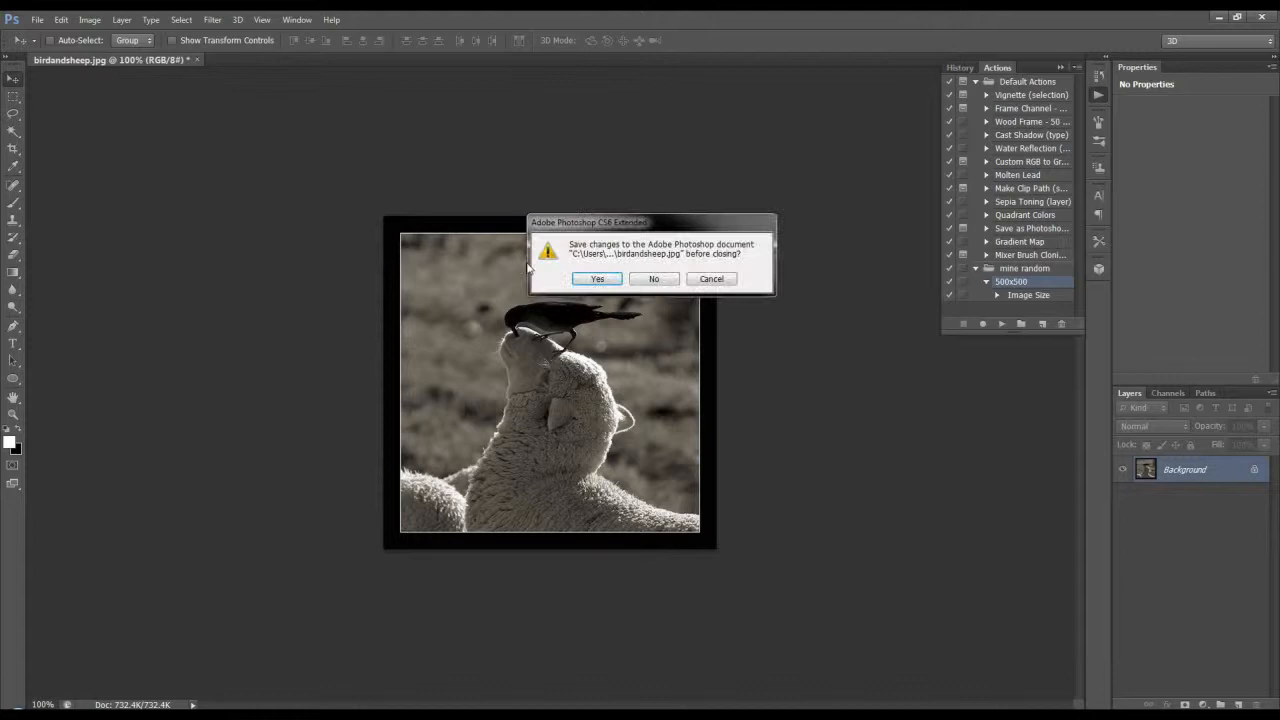
click(662, 281)
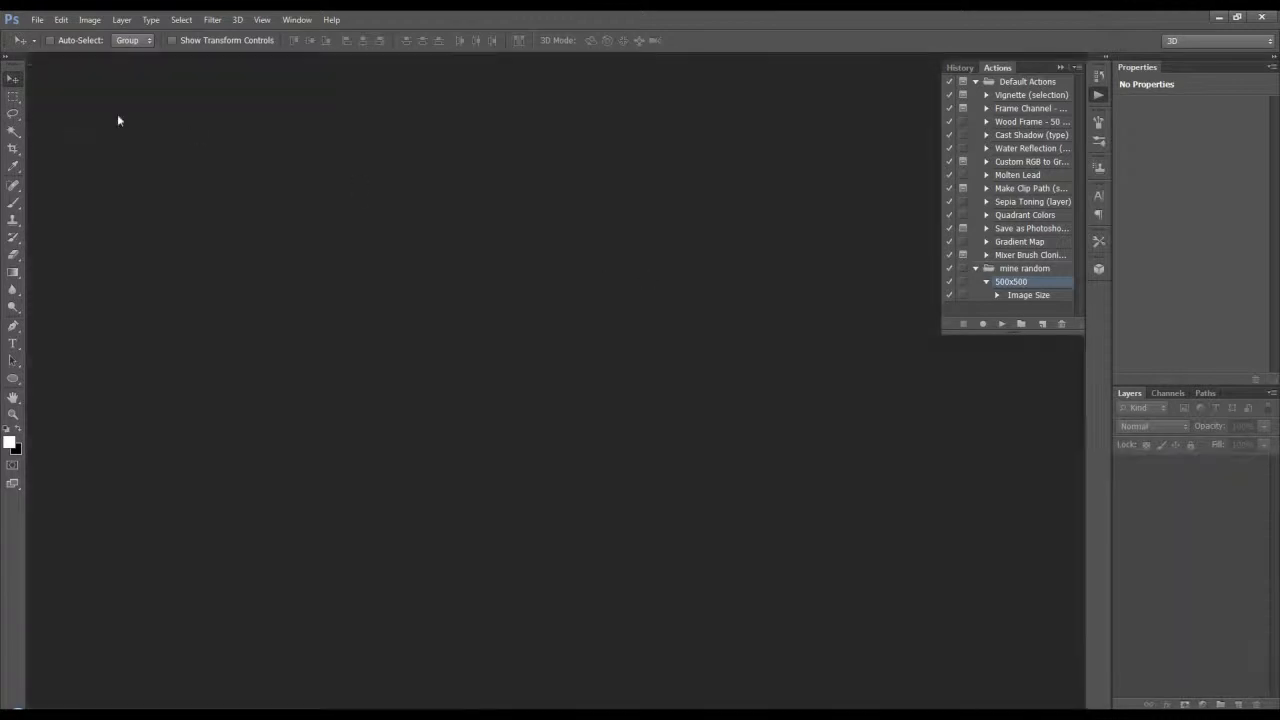
Start the Image Processor script and choose "to be scaled photos" as the source folder after checking its contents.
click(37, 20)
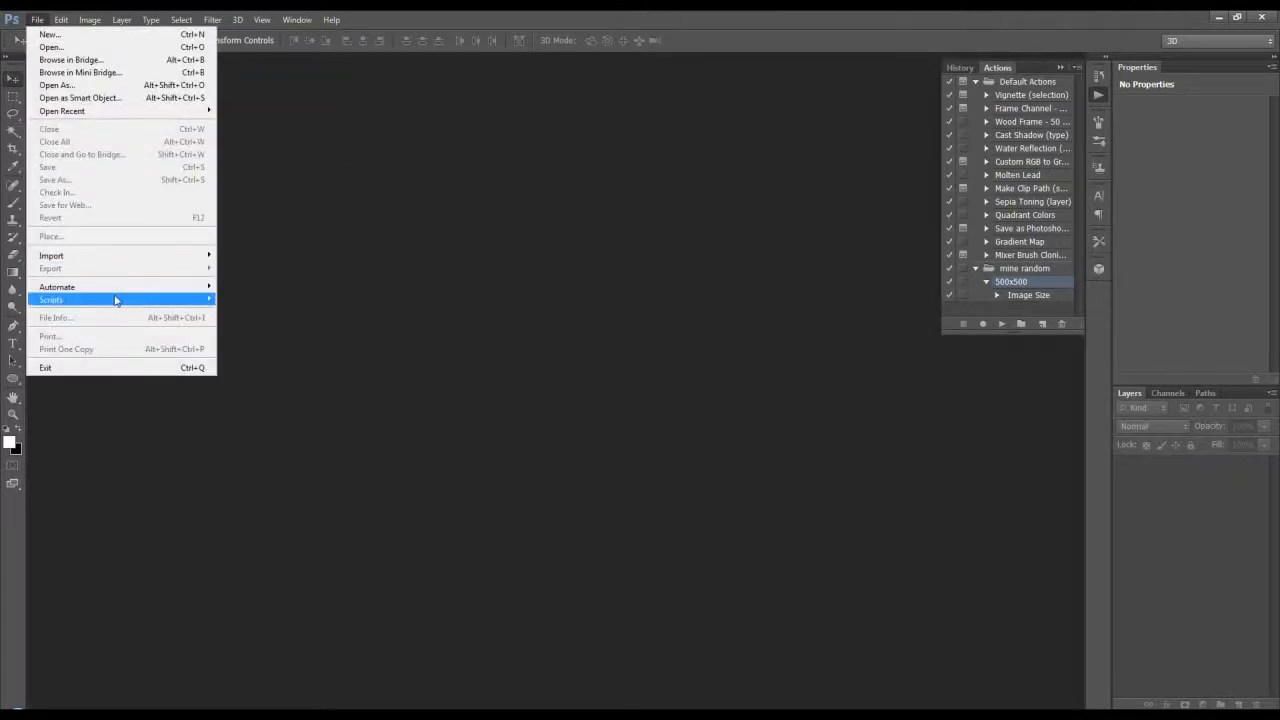
mouse_move(116, 300)
click(245, 300)
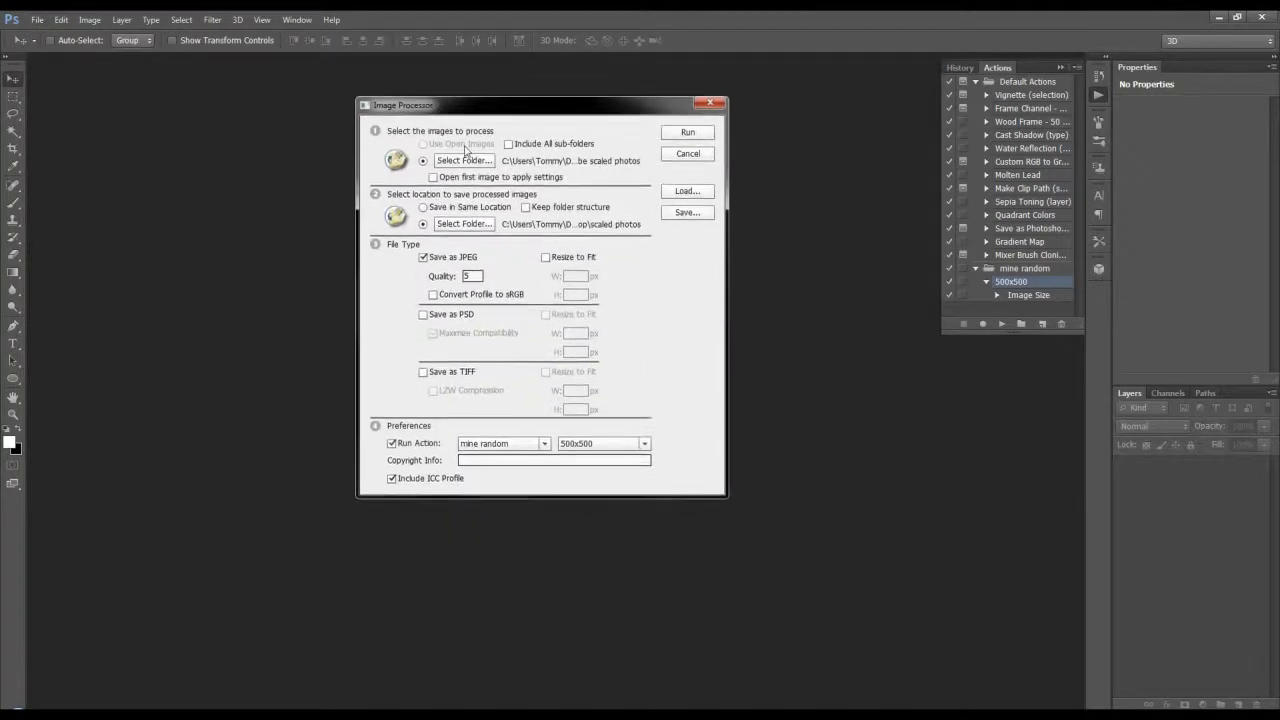
click(456, 162)
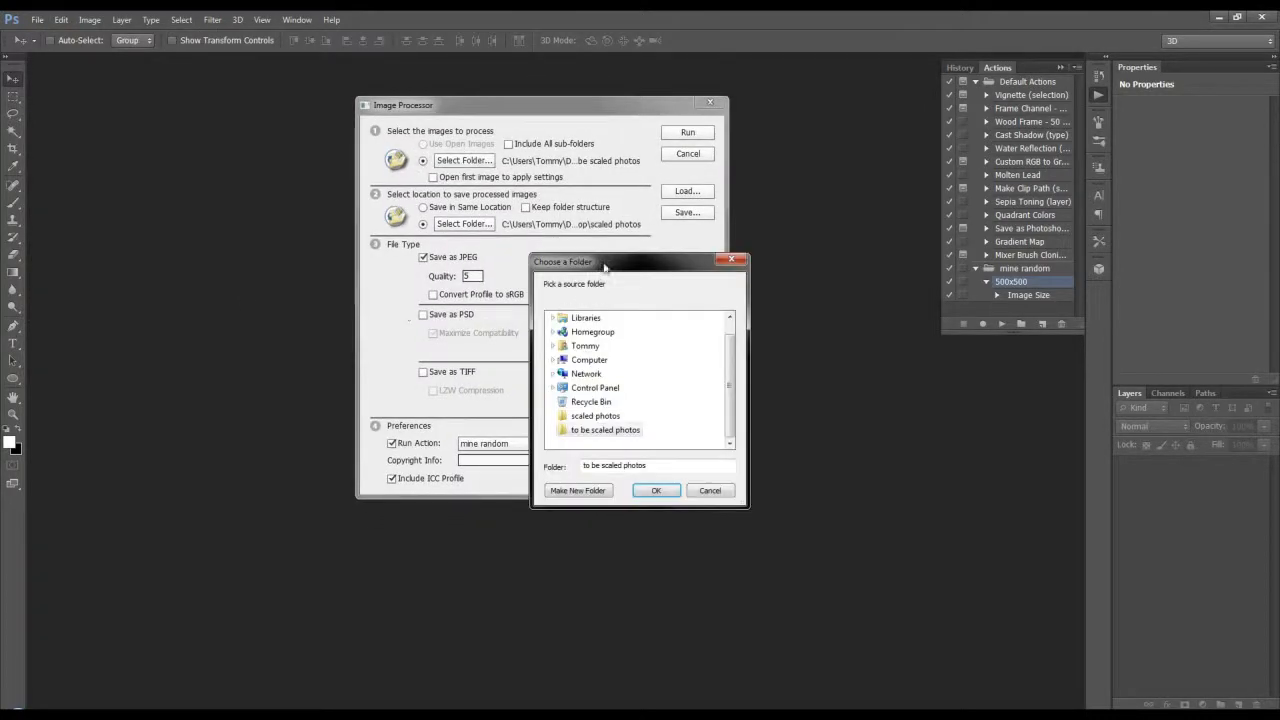
drag(604, 265, 531, 228)
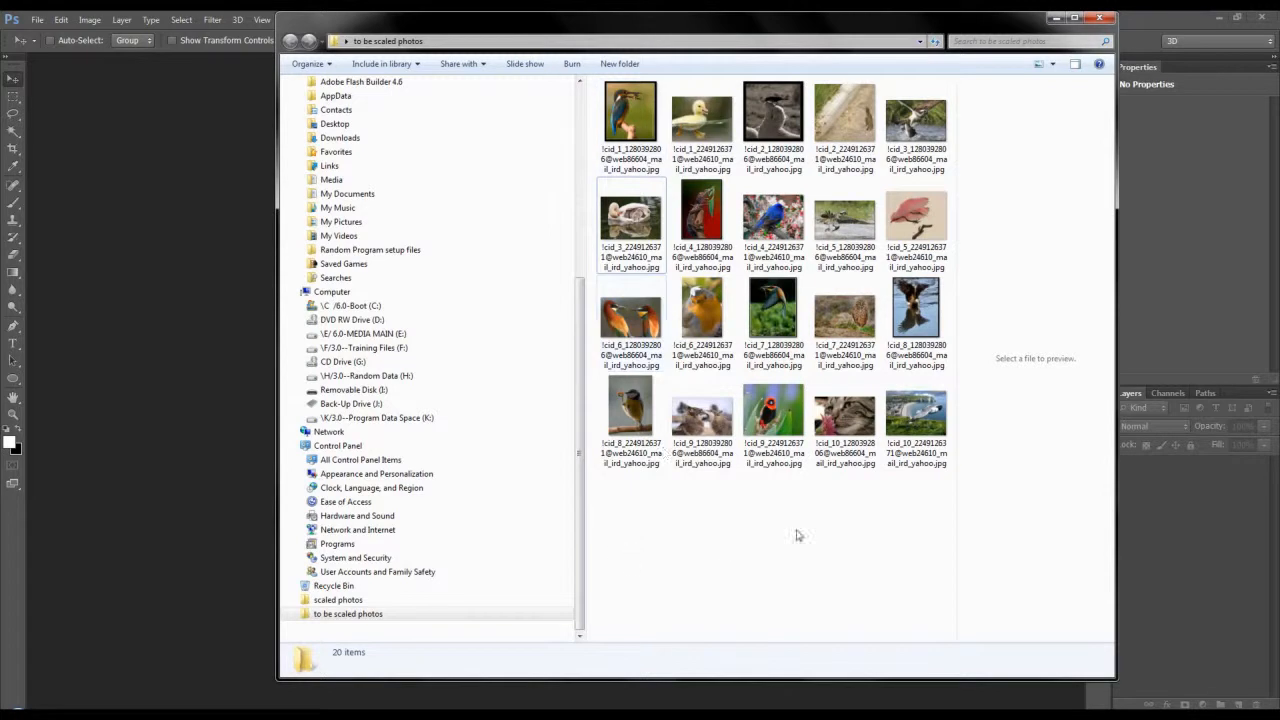
drag(638, 529, 922, 100)
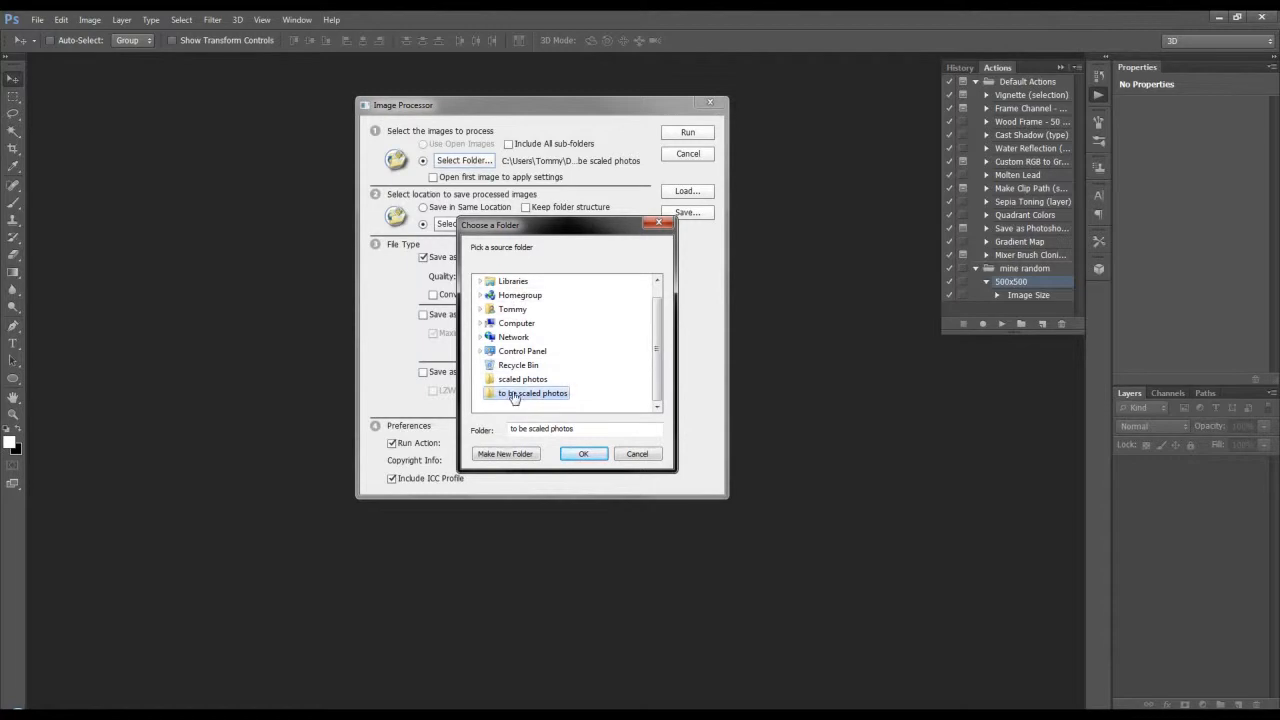
click(586, 455)
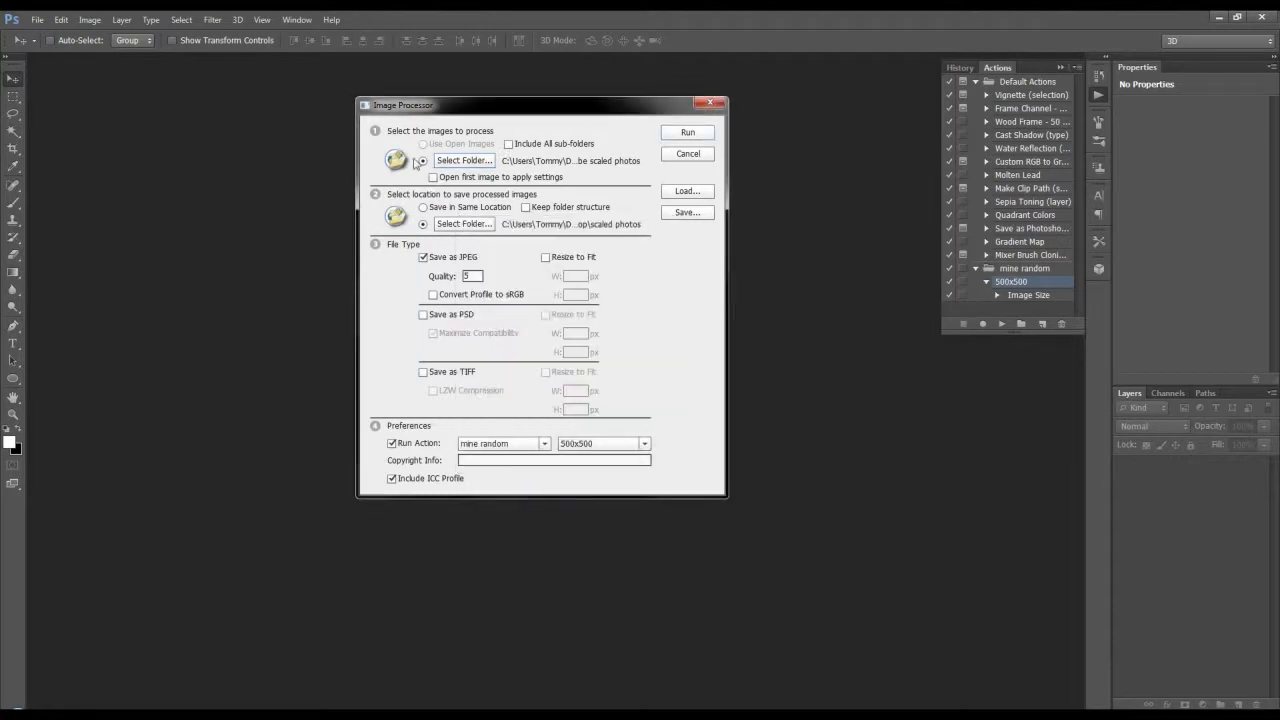
Choose "scaled photos" as the folder for the processed images and run the Image Processor.
click(463, 224)
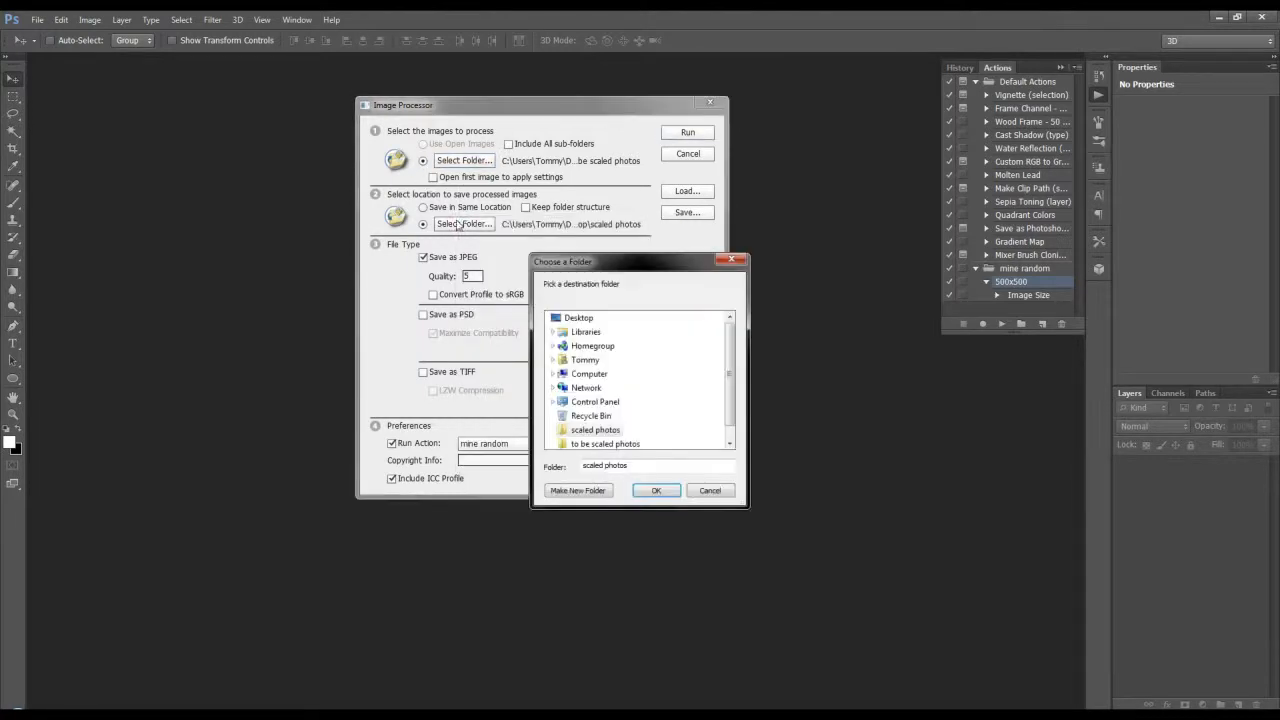
click(676, 491)
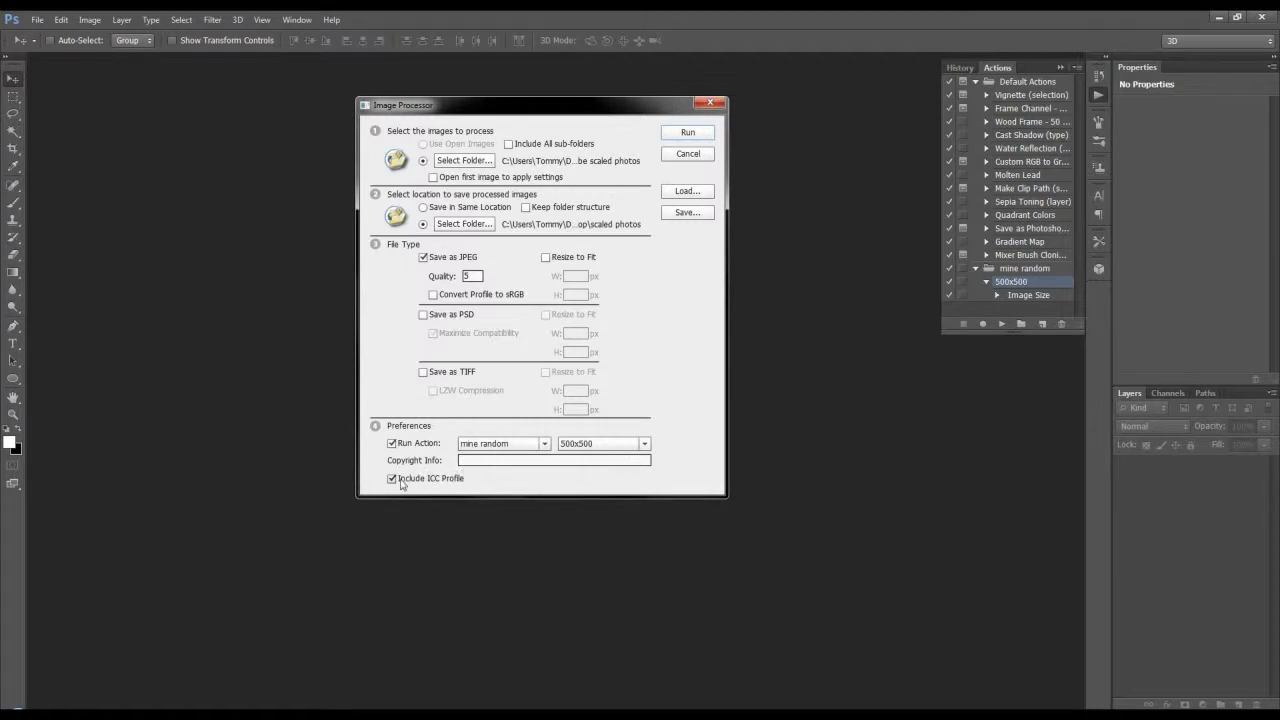
click(684, 133)
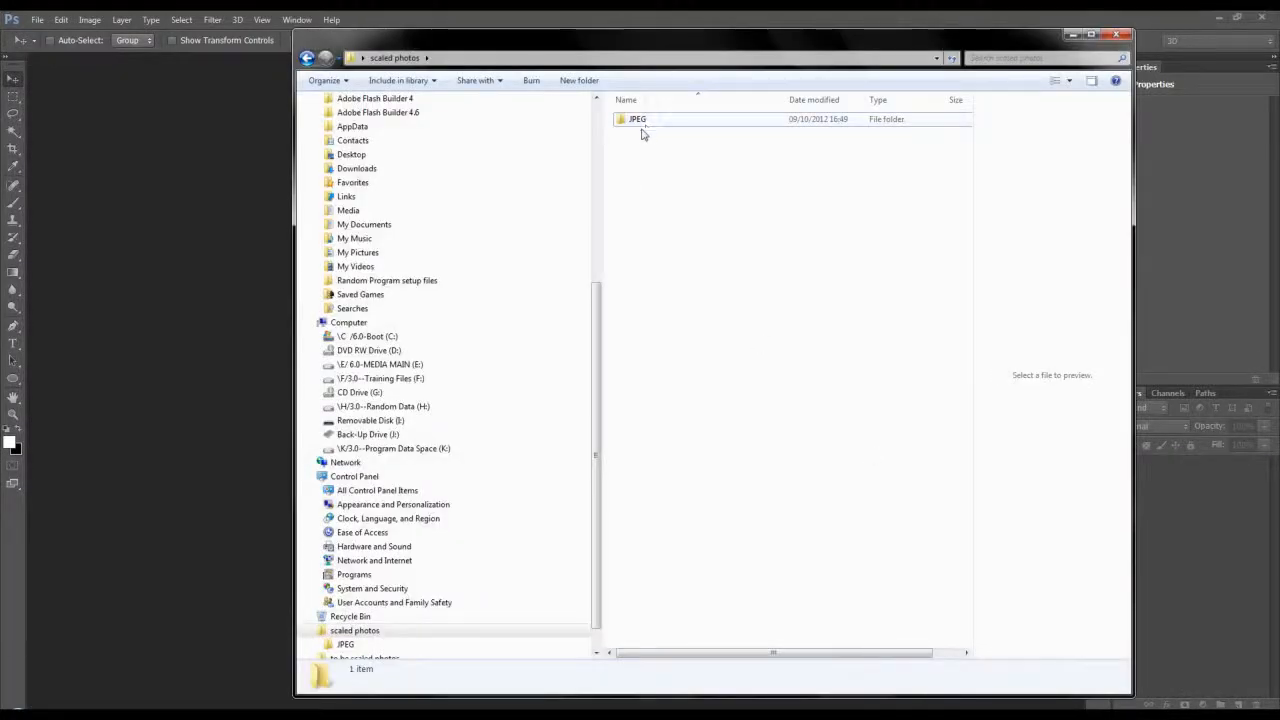
Open the JPEG subfolder of "scaled photos" and check the dimensions of several processed images.
double_click(638, 124)
click(712, 168)
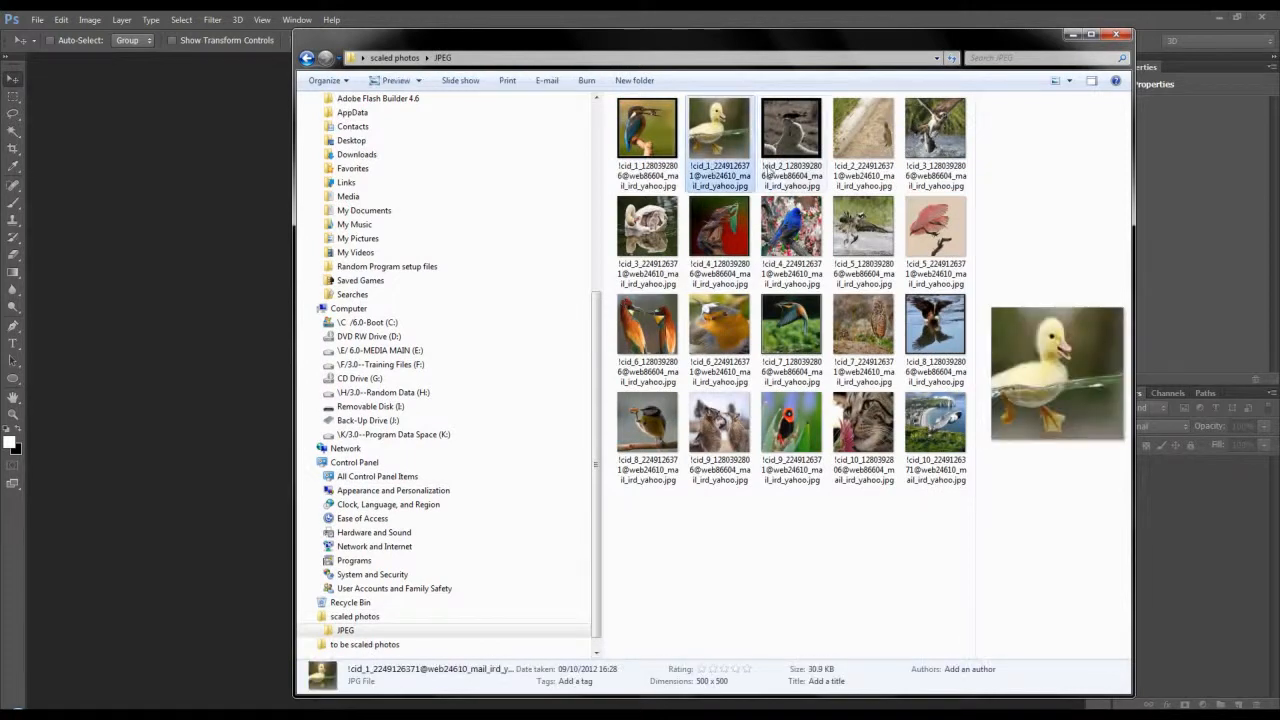
click(776, 268)
click(790, 425)
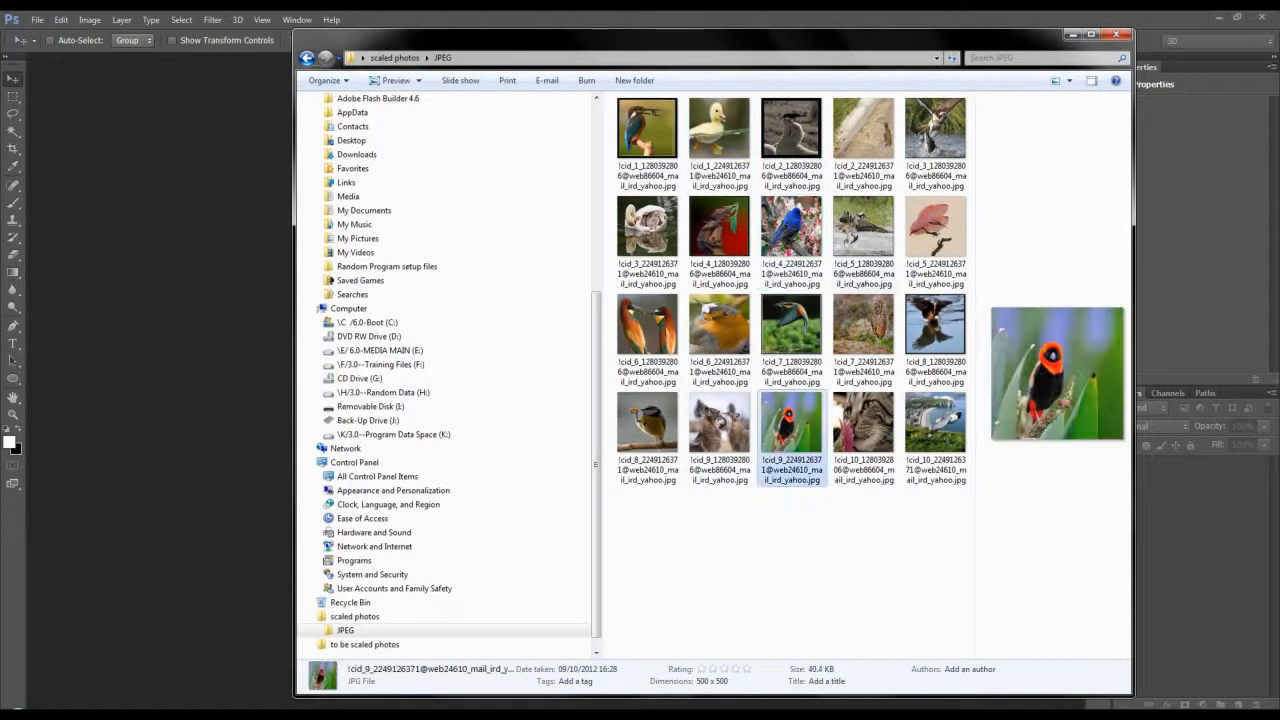
Close the folder window showing the scaled JPEGs and collapse the list of recorded actions.
click(1116, 34)
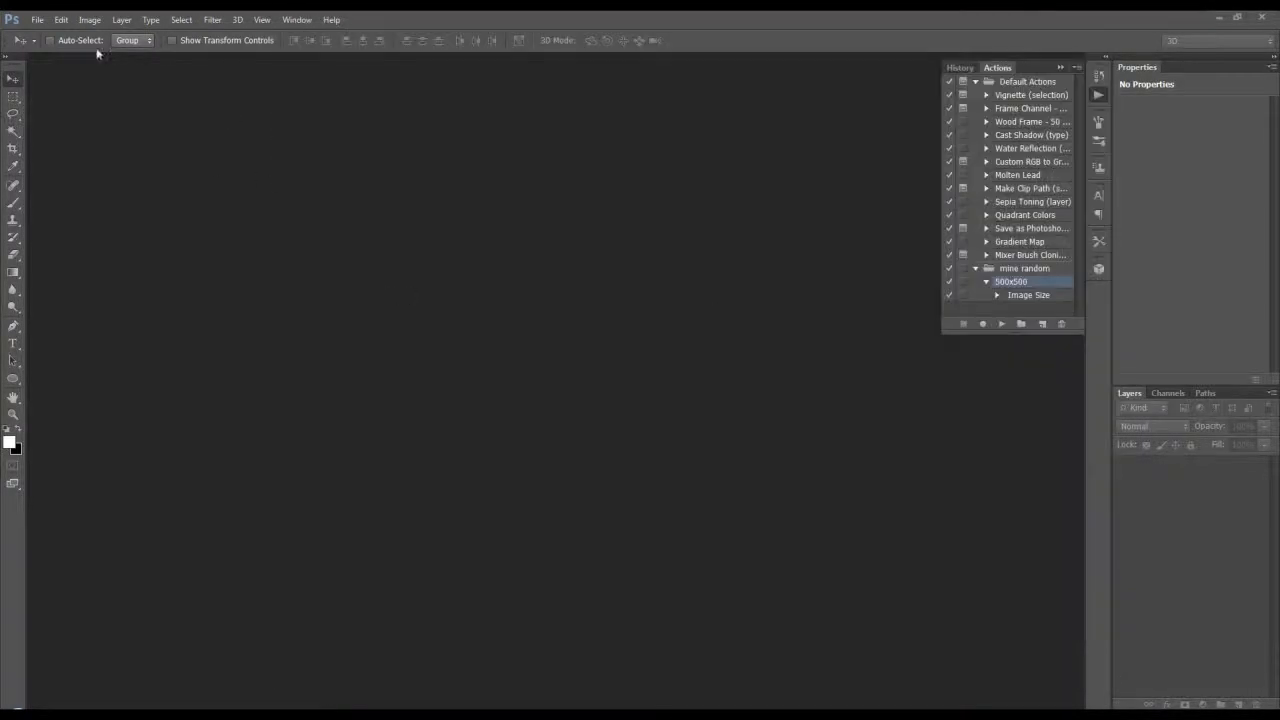
click(38, 22)
click(489, 51)
click(1075, 67)
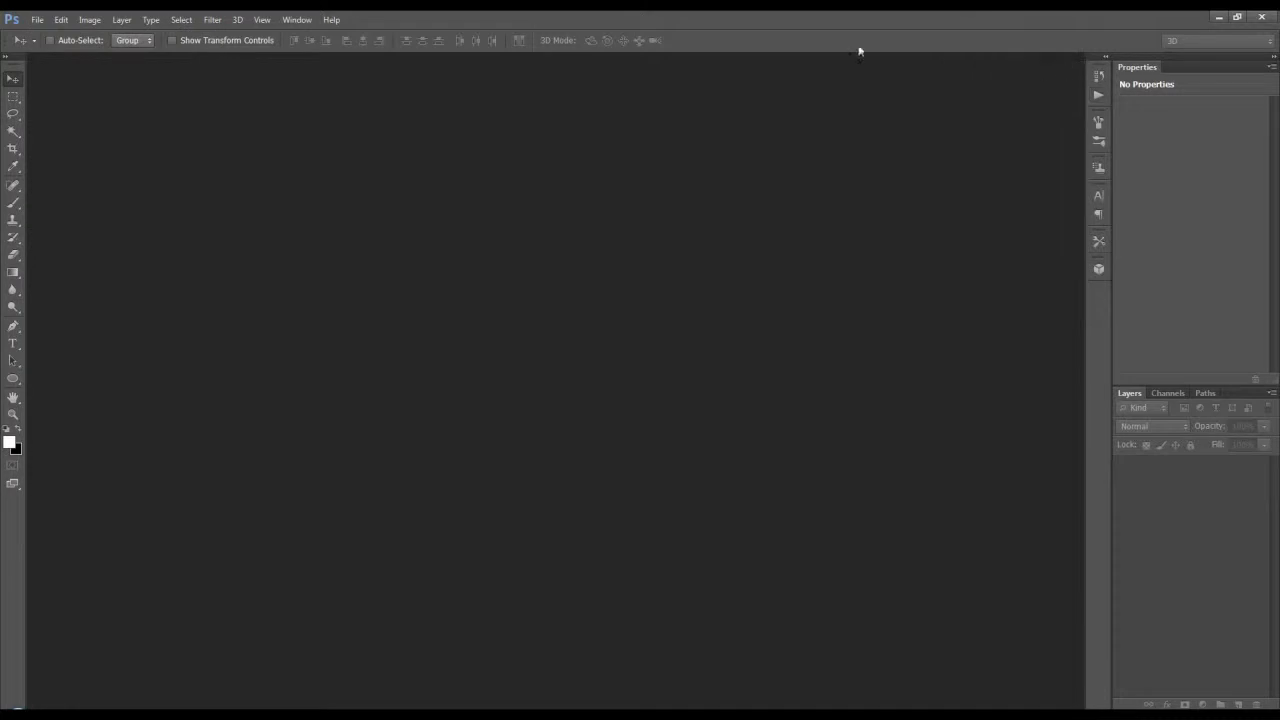
Start Contact Sheet II with the JPEG subfolder of "scaled photos" as the source and exclude subfolders.
click(37, 20)
mouse_move(176, 288)
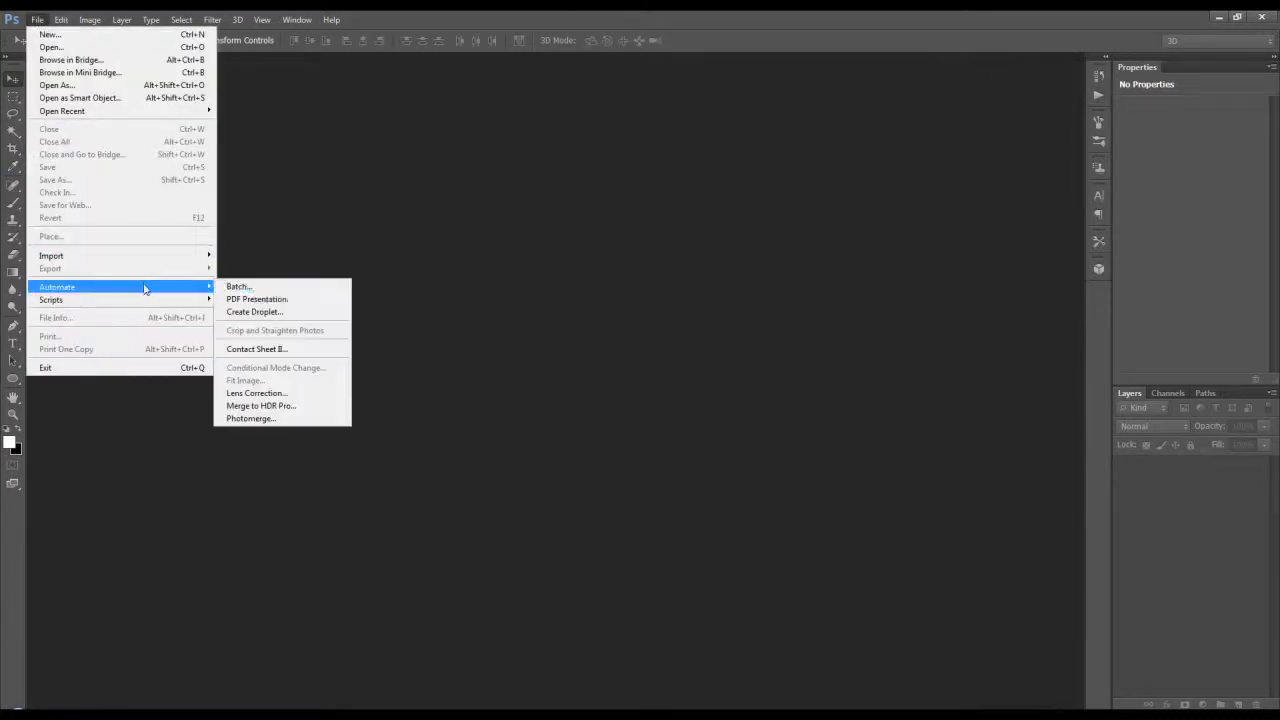
click(265, 346)
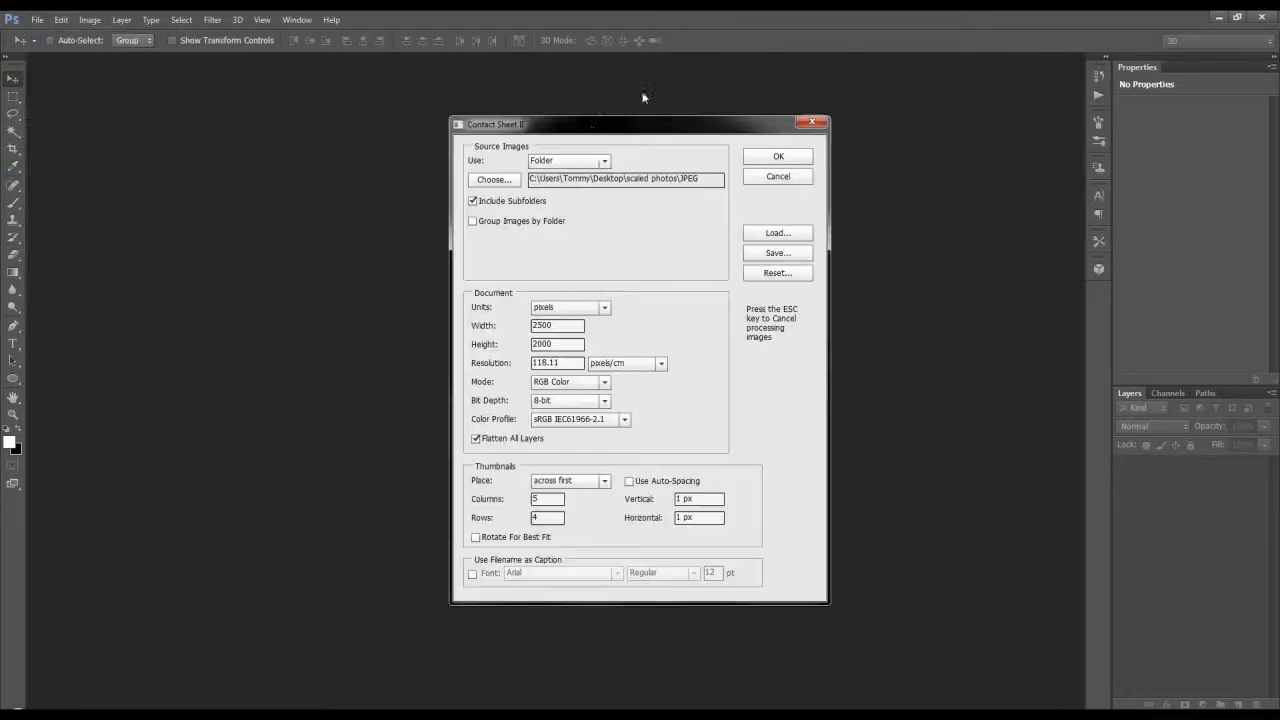
drag(586, 123, 496, 98)
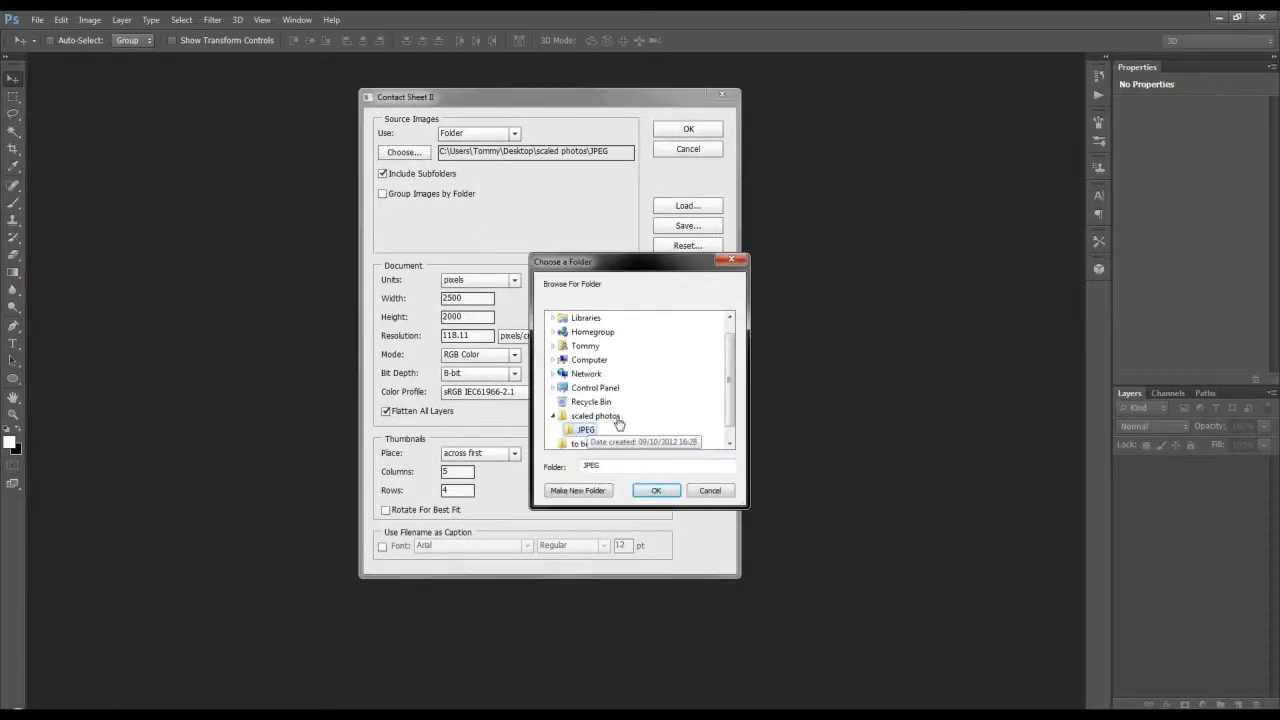
click(656, 490)
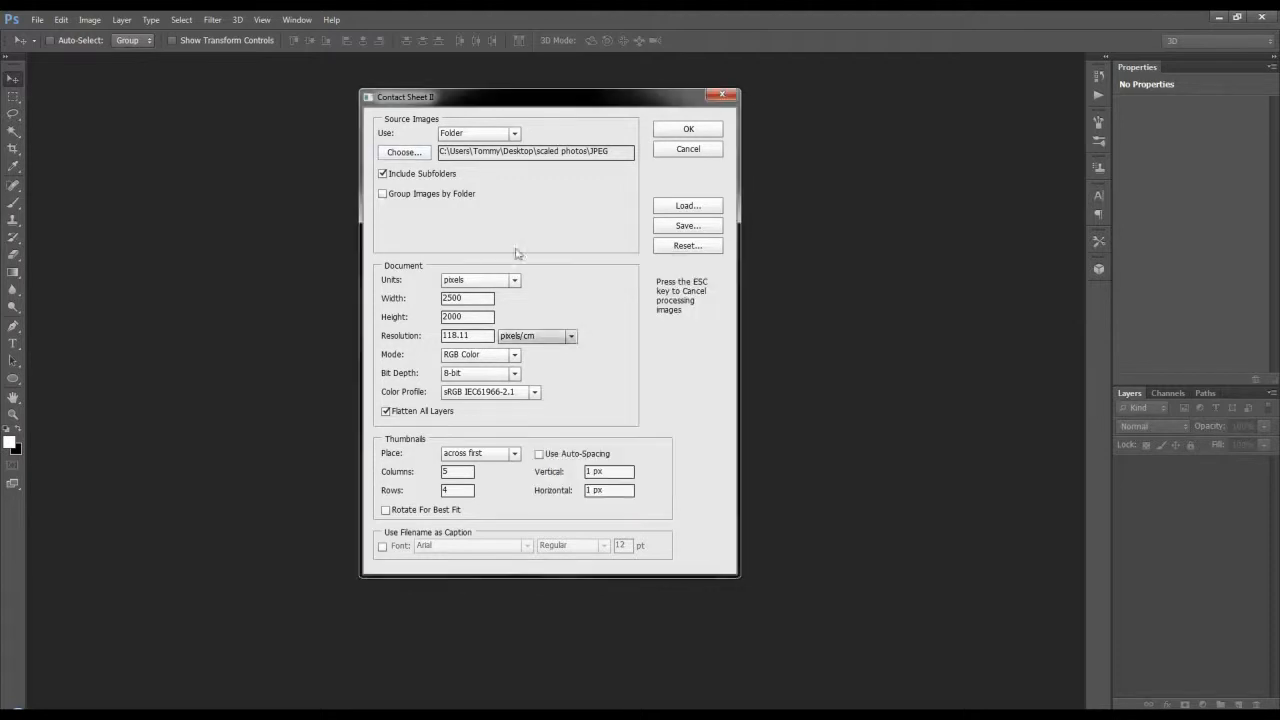
click(386, 176)
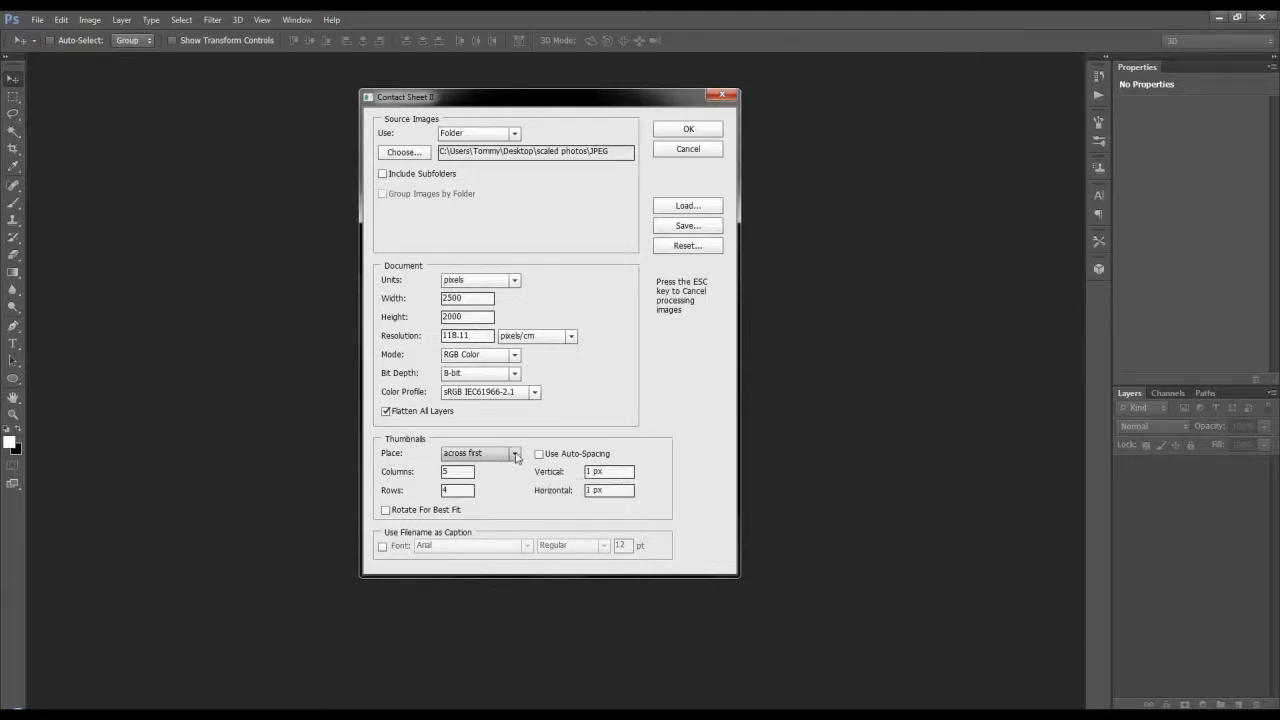
Set 4 thumbnail rows and a resolution of 72 pixels/cm, and generate the contact sheet.
double_click(453, 490)
text(4)
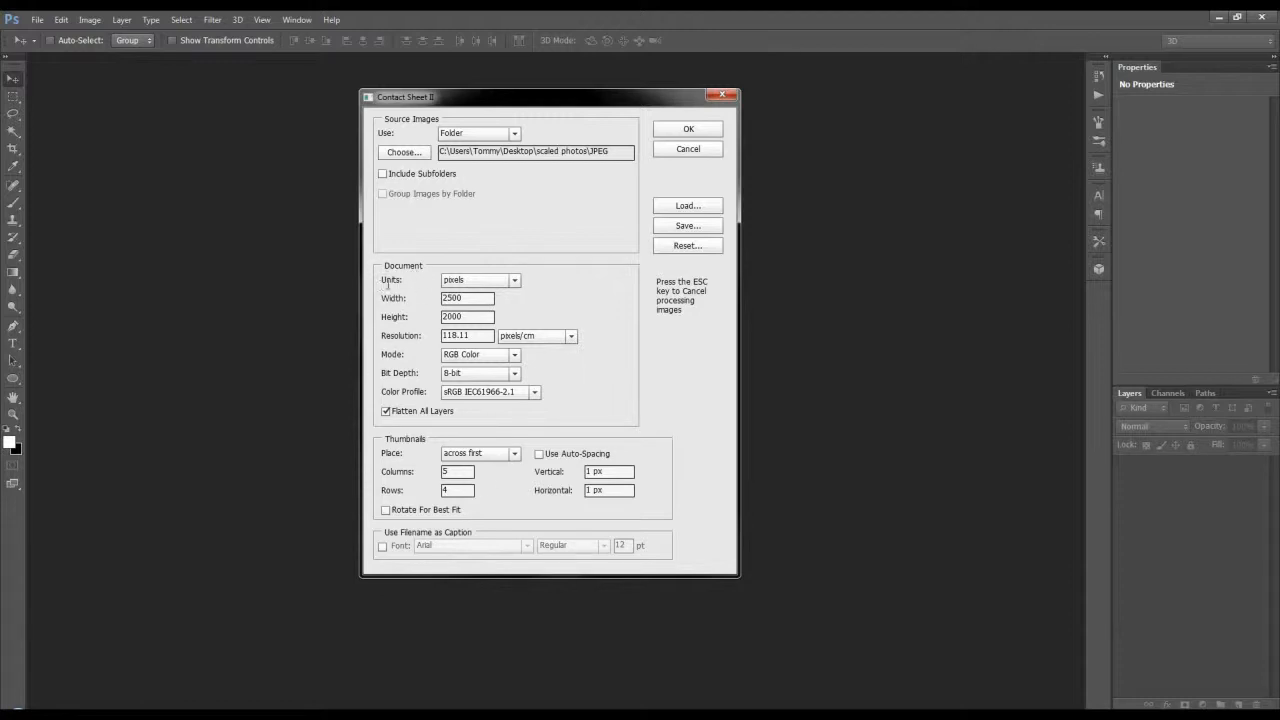
double_click(455, 298)
double_click(446, 489)
double_click(450, 316)
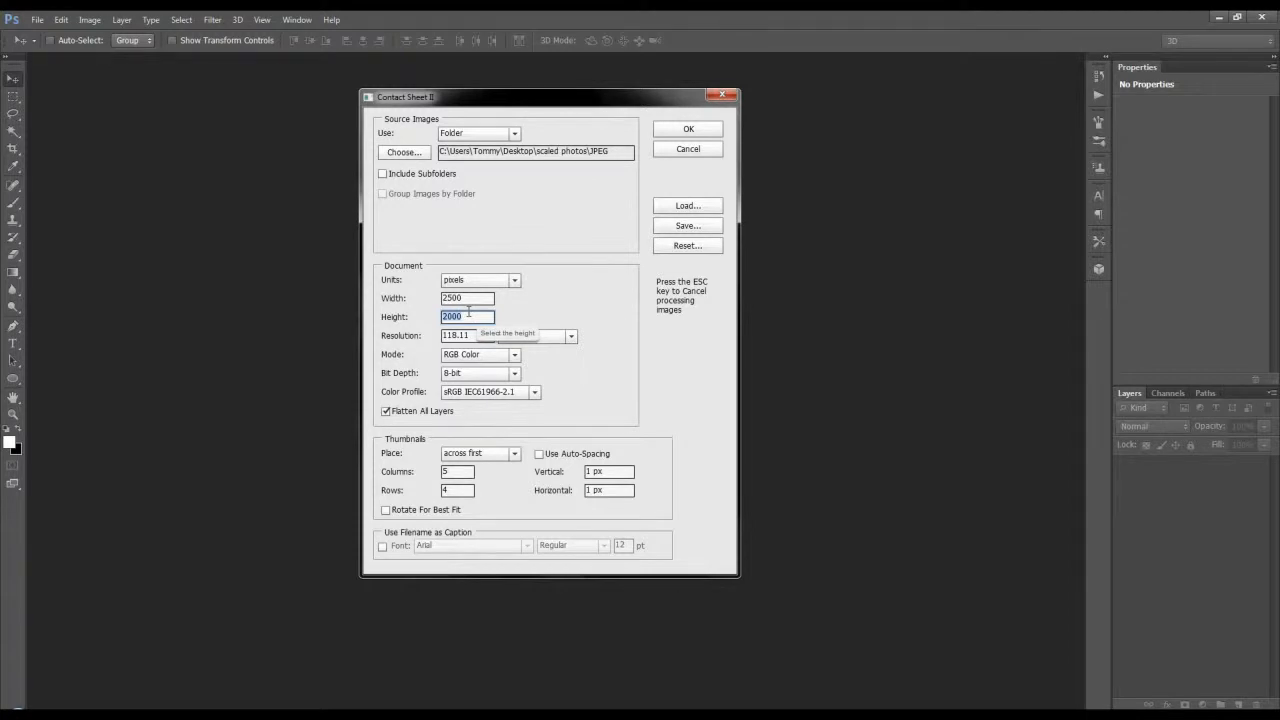
double_click(458, 336)
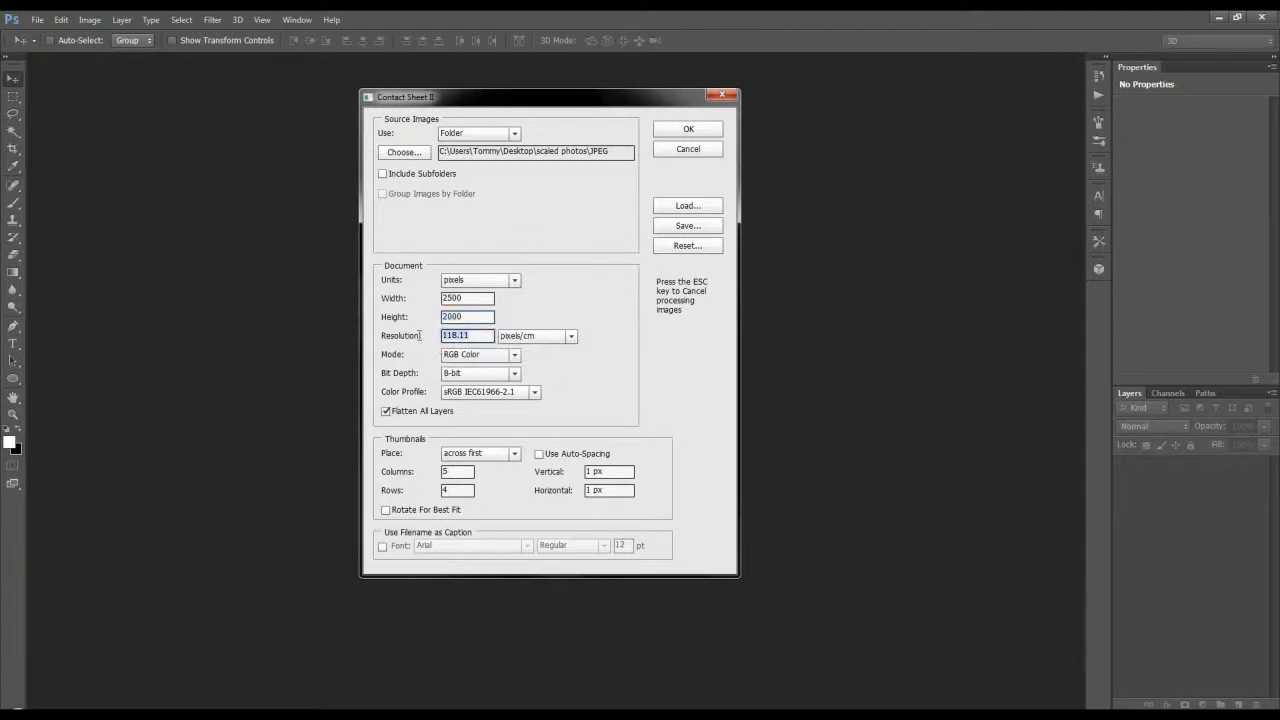
text(72)
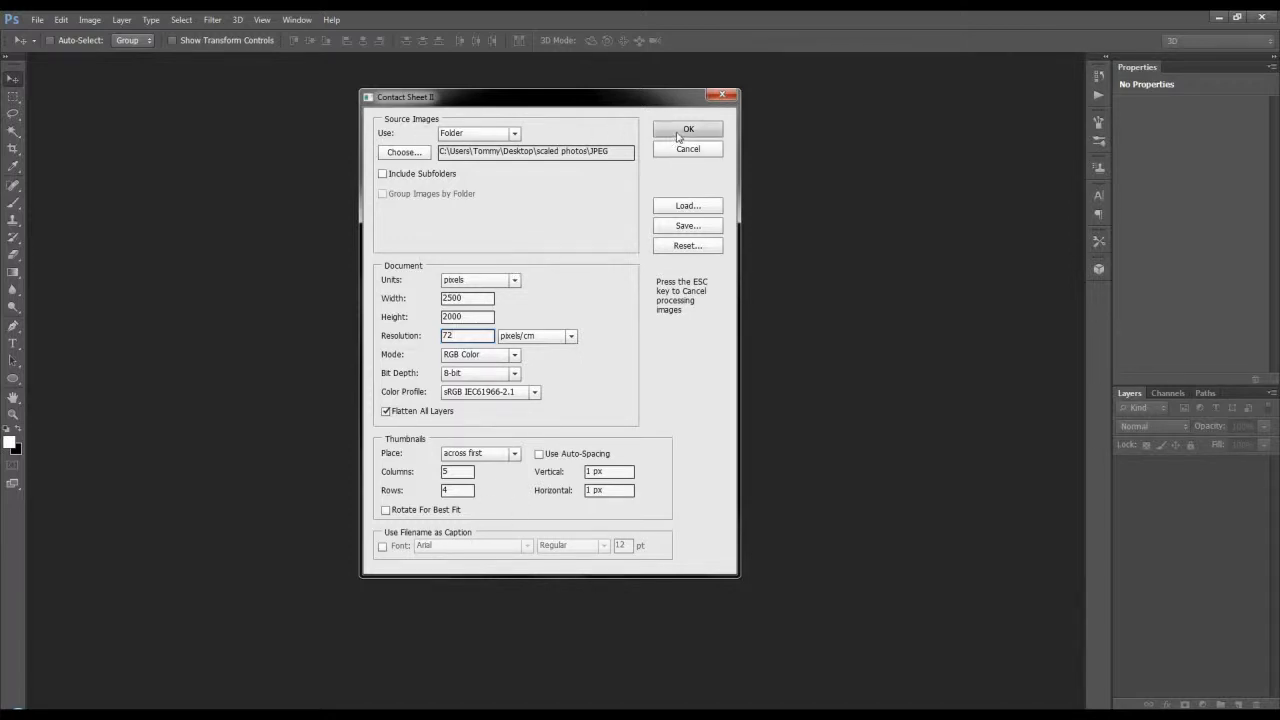
drag(683, 102, 659, 105)
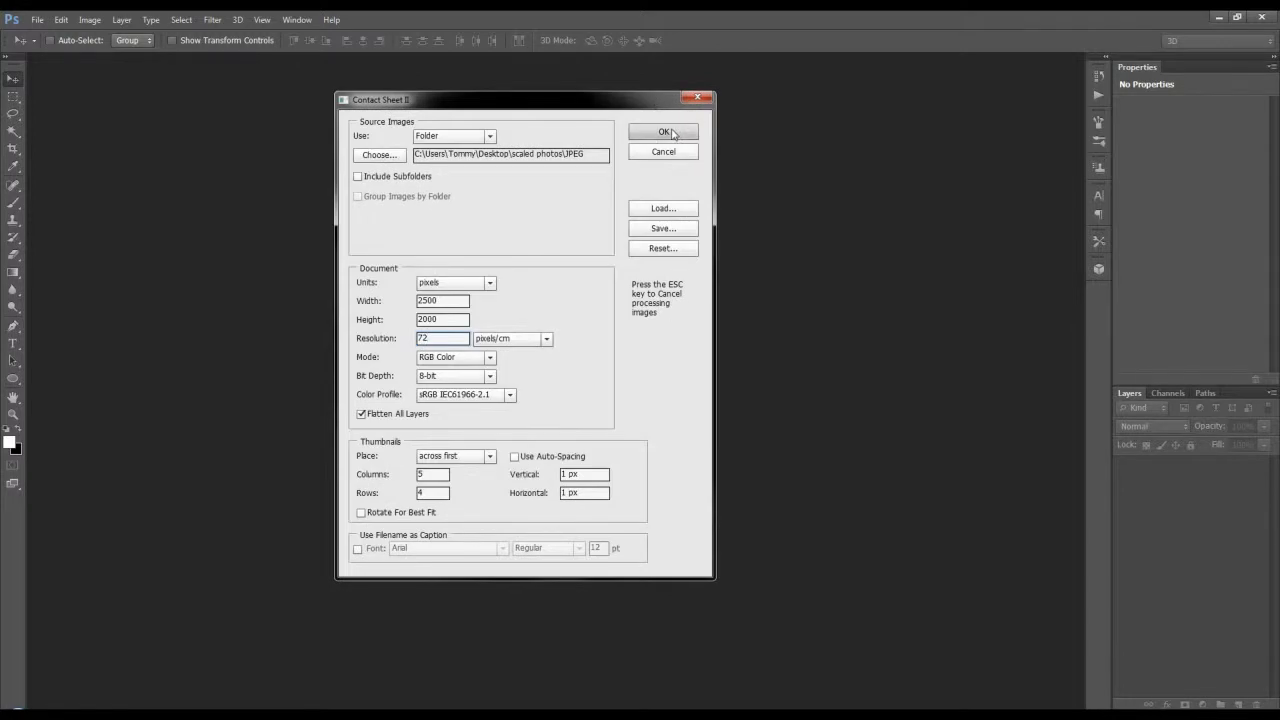
click(664, 132)
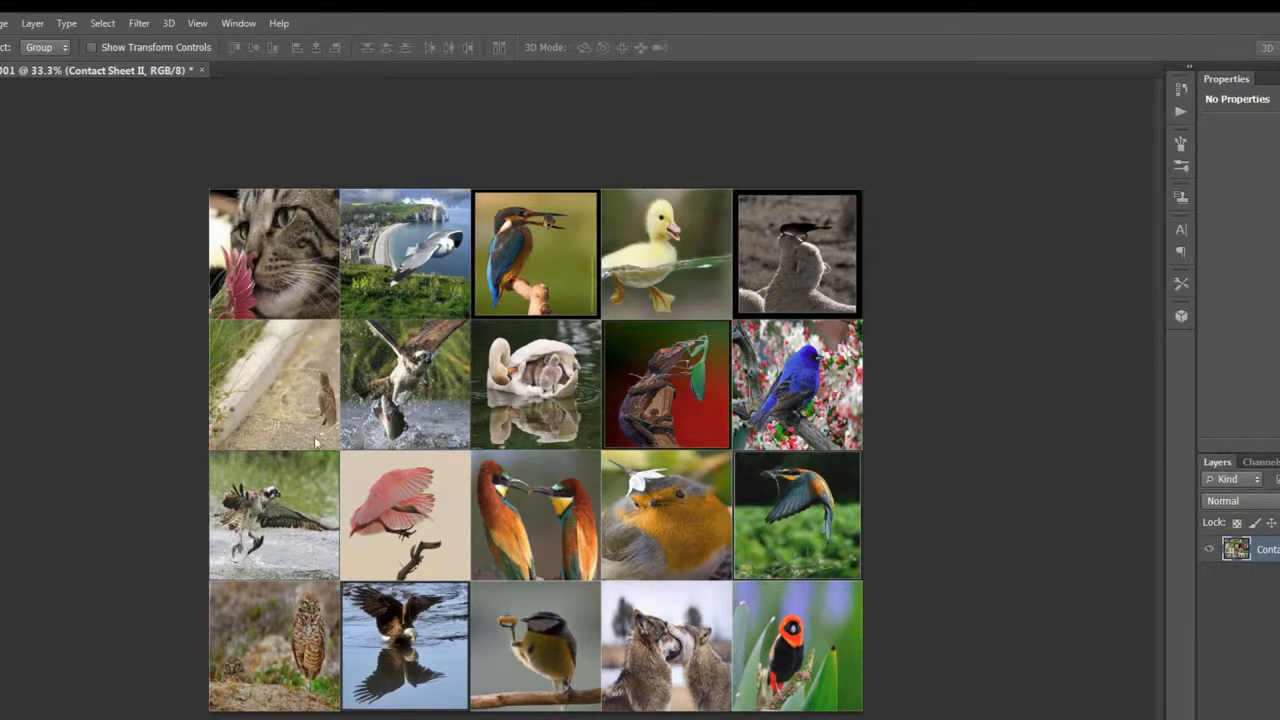
Add the text "MOSIAC" in black 72 pt Arial Black over the middle of the contact sheet.
key(t)
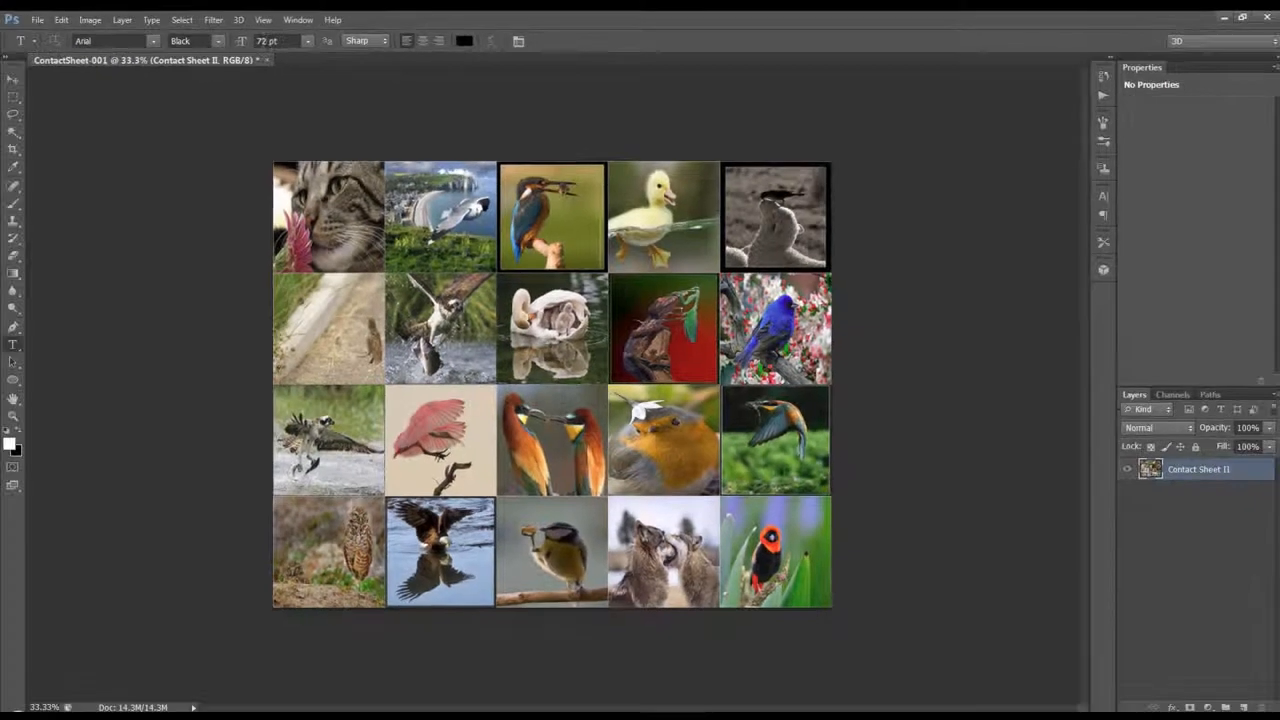
click(430, 470)
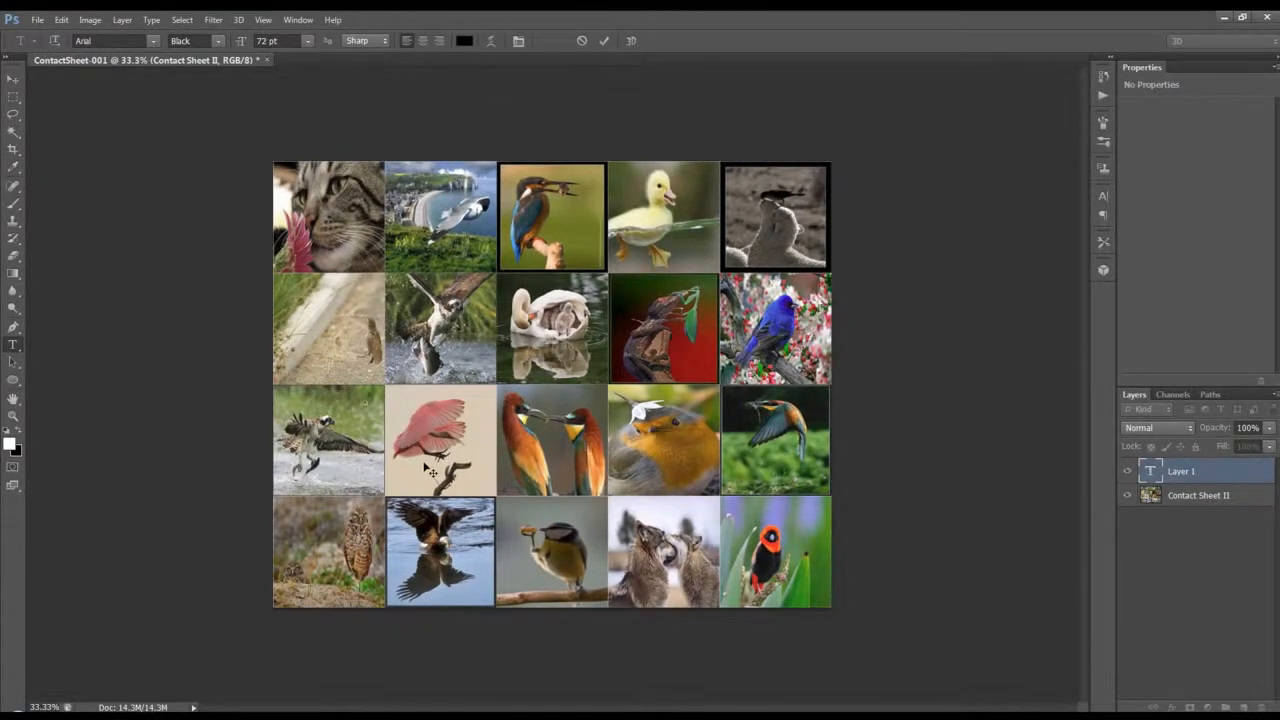
text(MOSIAC)
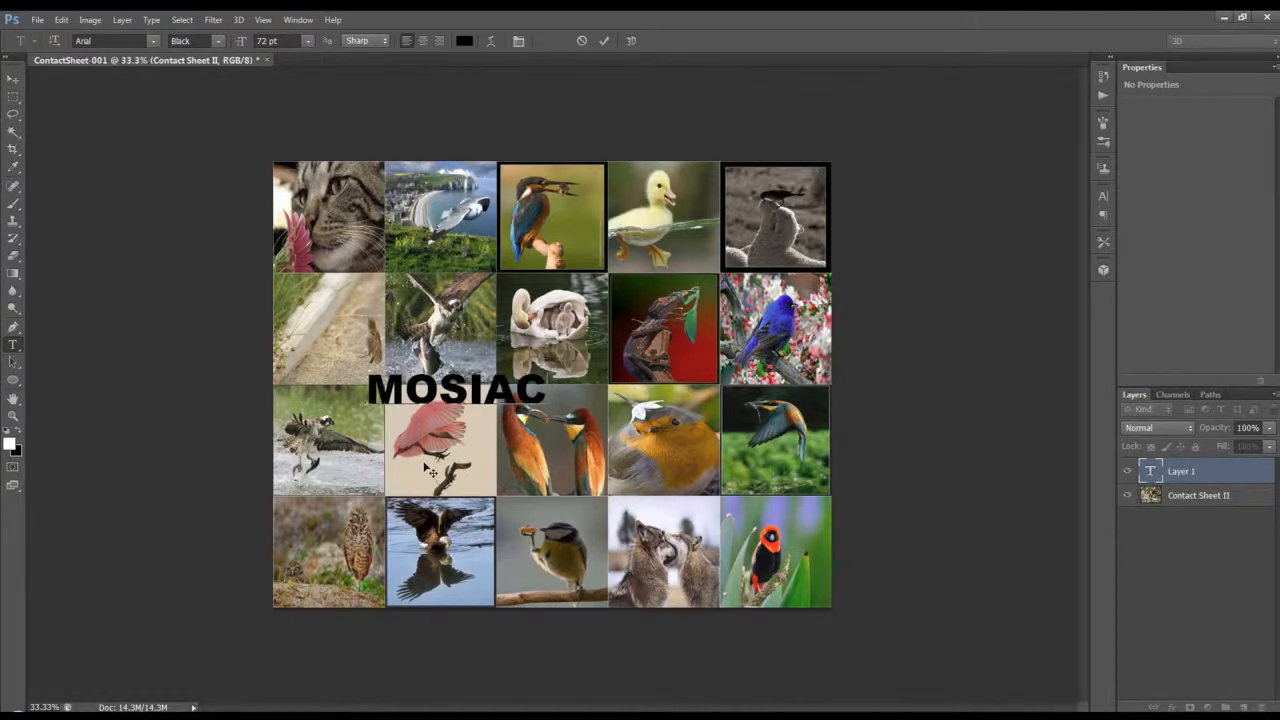
key(ctrl+Return)
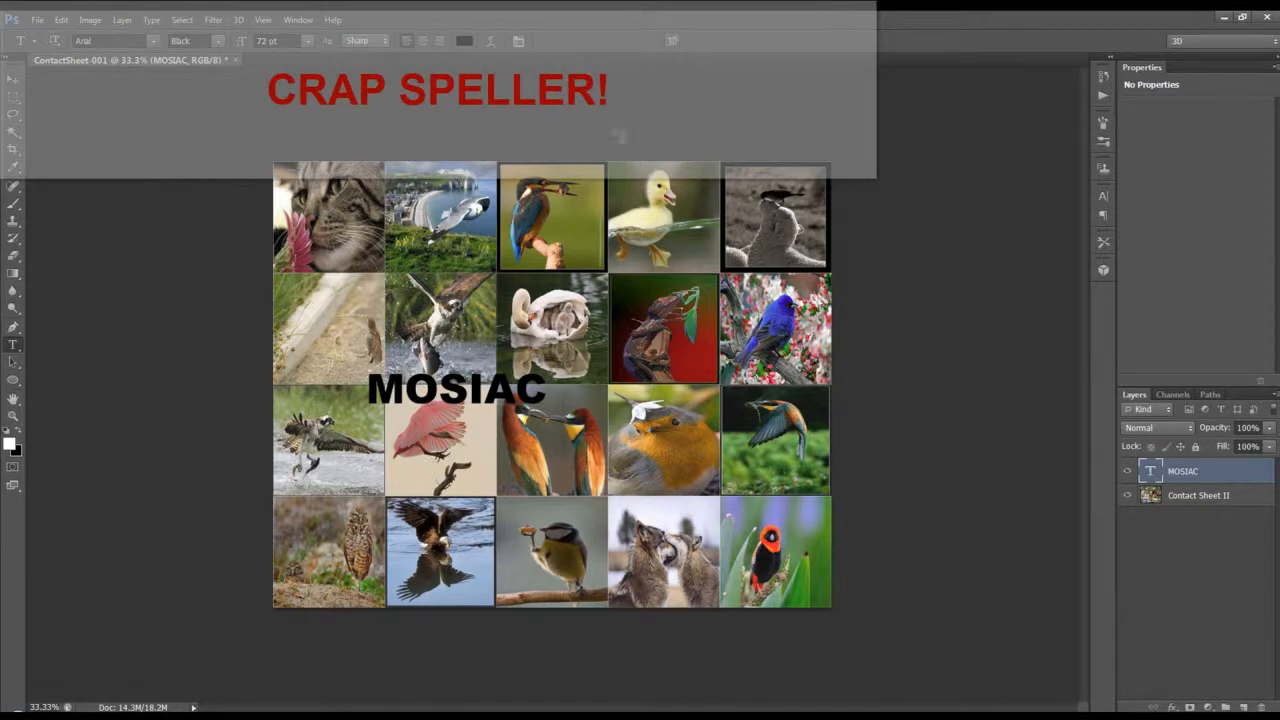
Enlarge the MOSIAC text to about 270% width and 341% height so it spans most of the contact sheet.
key(ctrl+t)
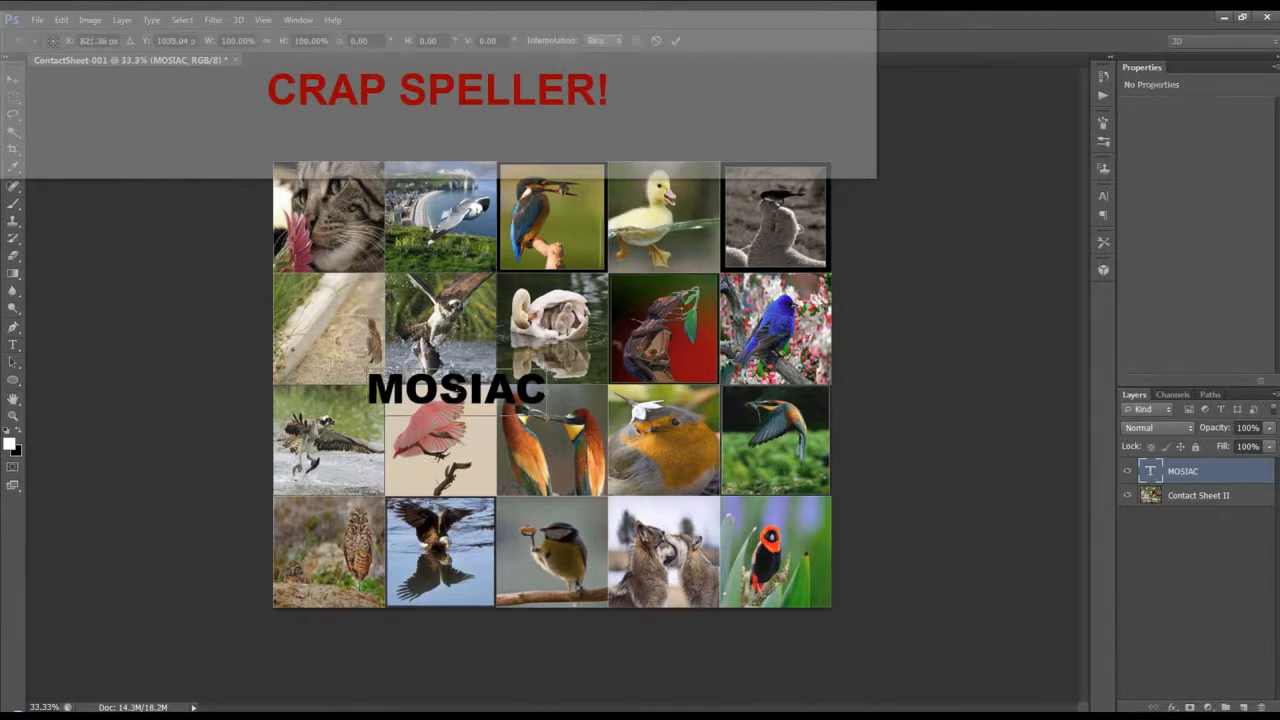
drag(547, 369, 671, 334)
drag(552, 402, 648, 411)
drag(767, 345, 788, 333)
drag(743, 378, 744, 352)
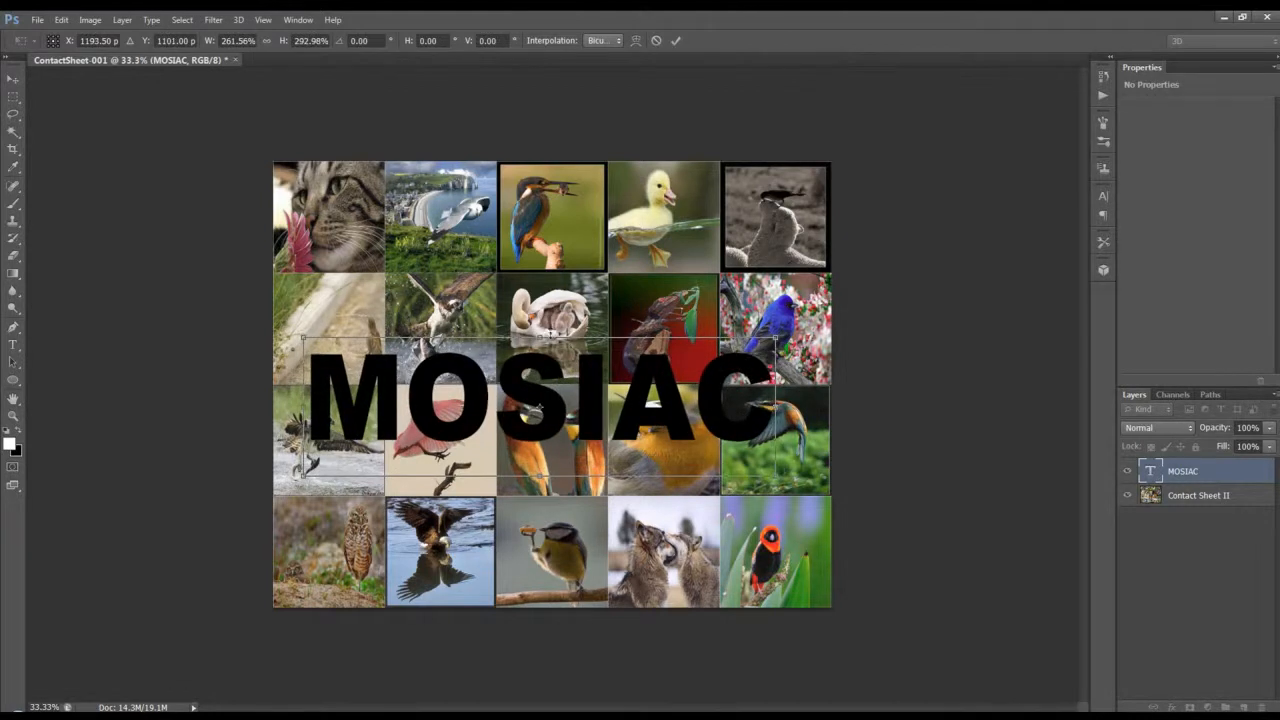
drag(541, 338, 542, 328)
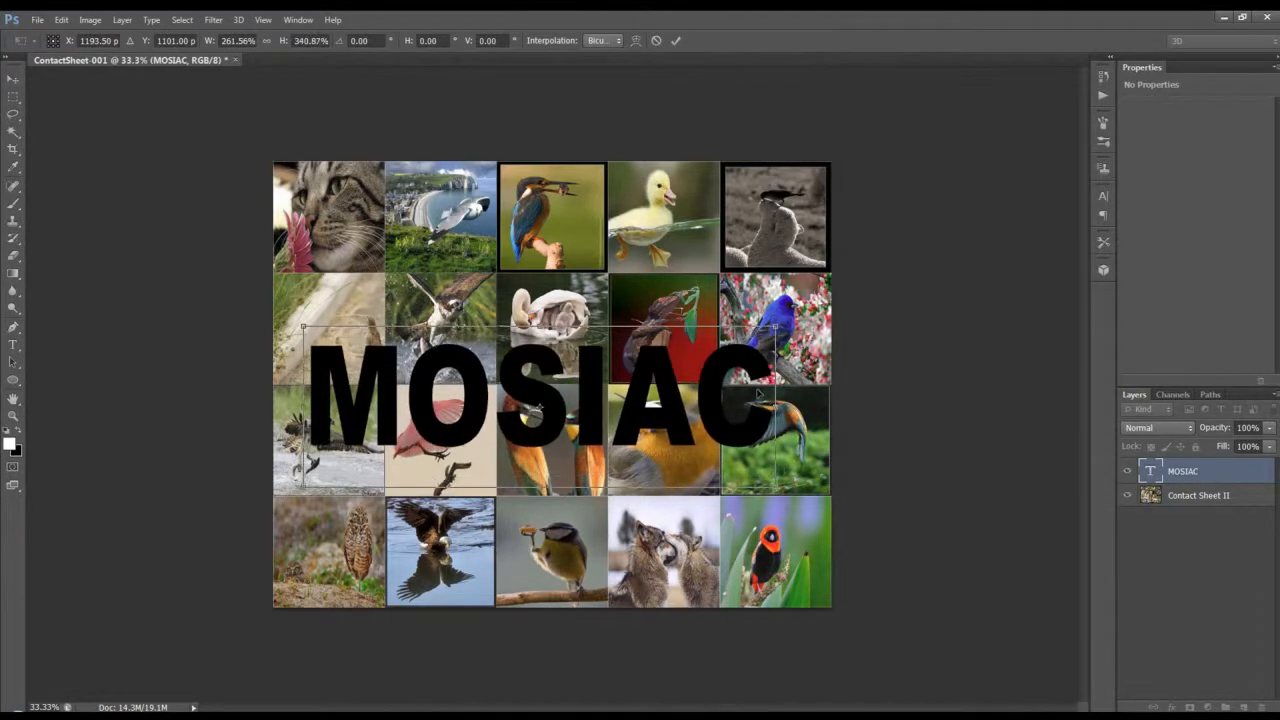
drag(776, 408, 784, 408)
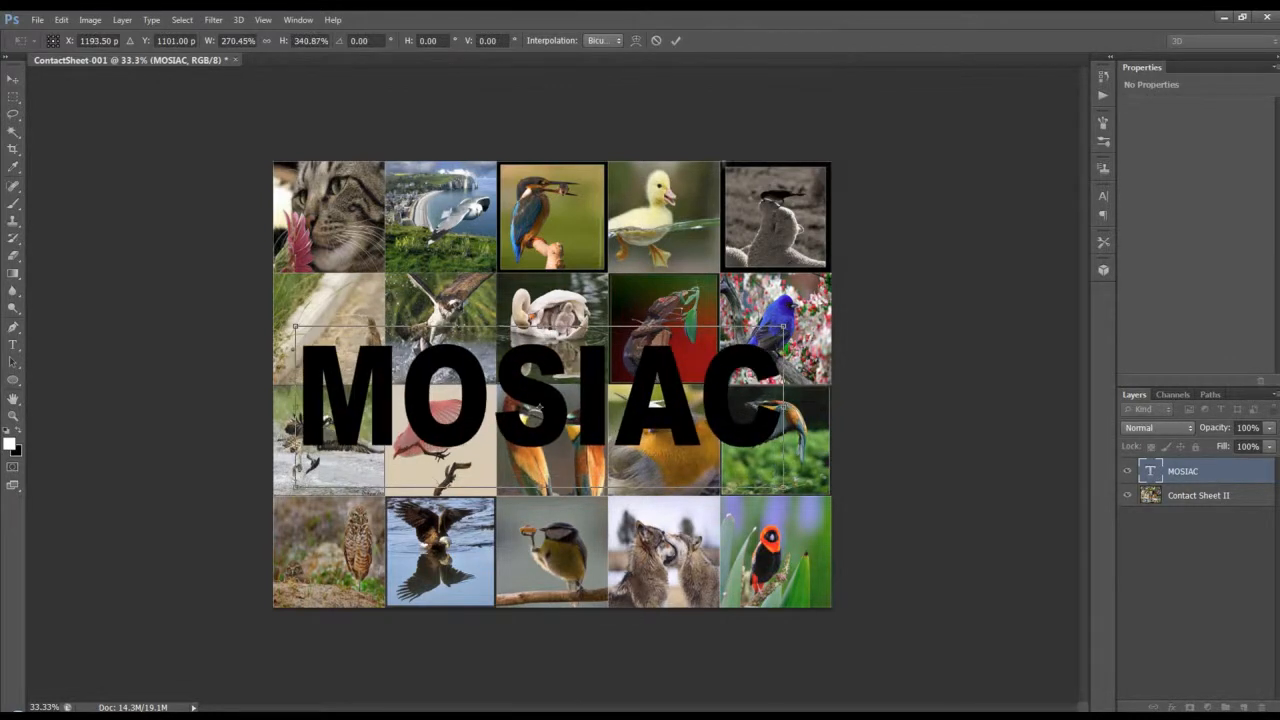
click(675, 41)
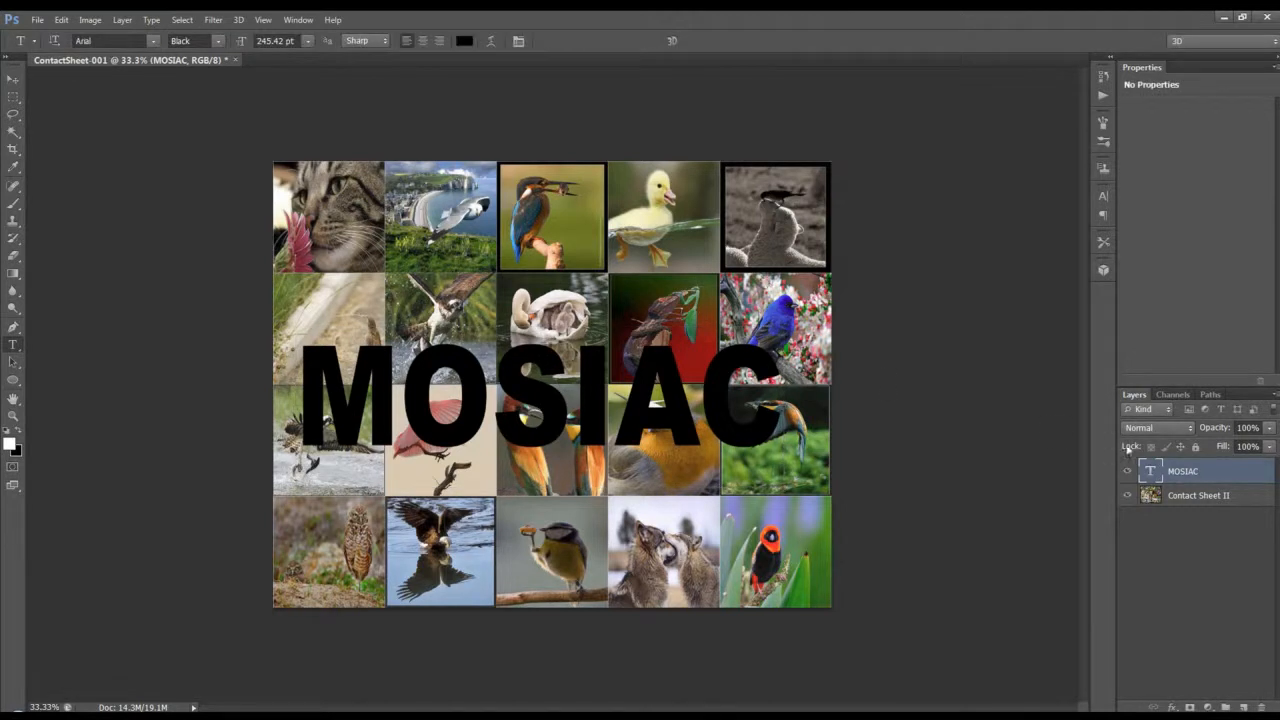
Move the MOSIAC layer below the contact sheet and add a black-filled layer beneath it.
drag(1208, 474, 1206, 506)
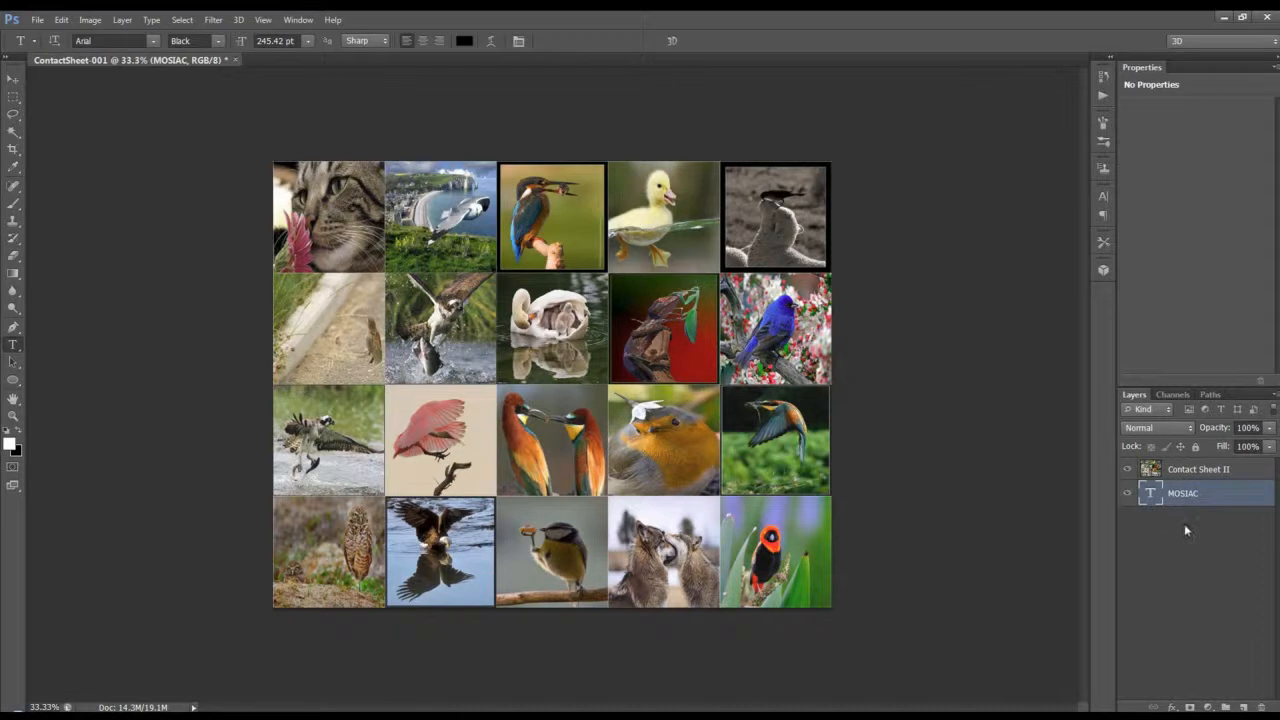
click(1241, 705)
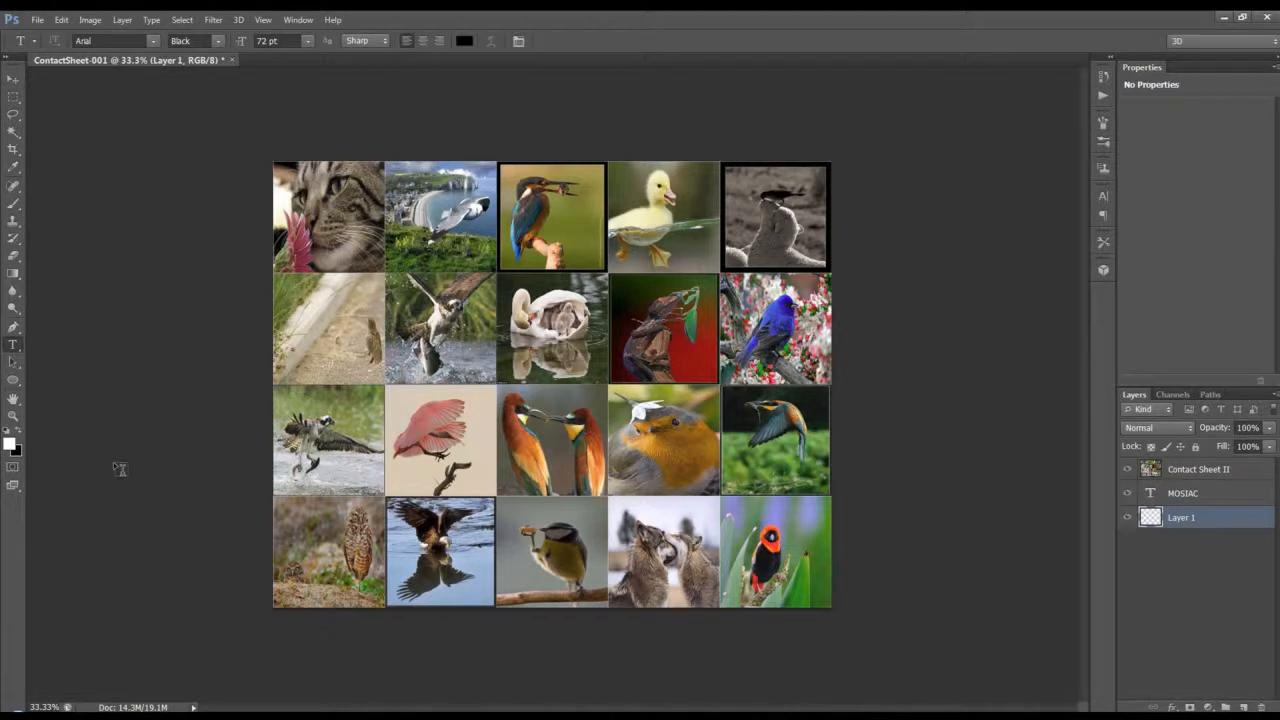
key(ctrl+BackSpace)
Clip the Contact Sheet II layer to the MOSIAC text layer with a clipping mask.
click(1222, 472)
click(1216, 496)
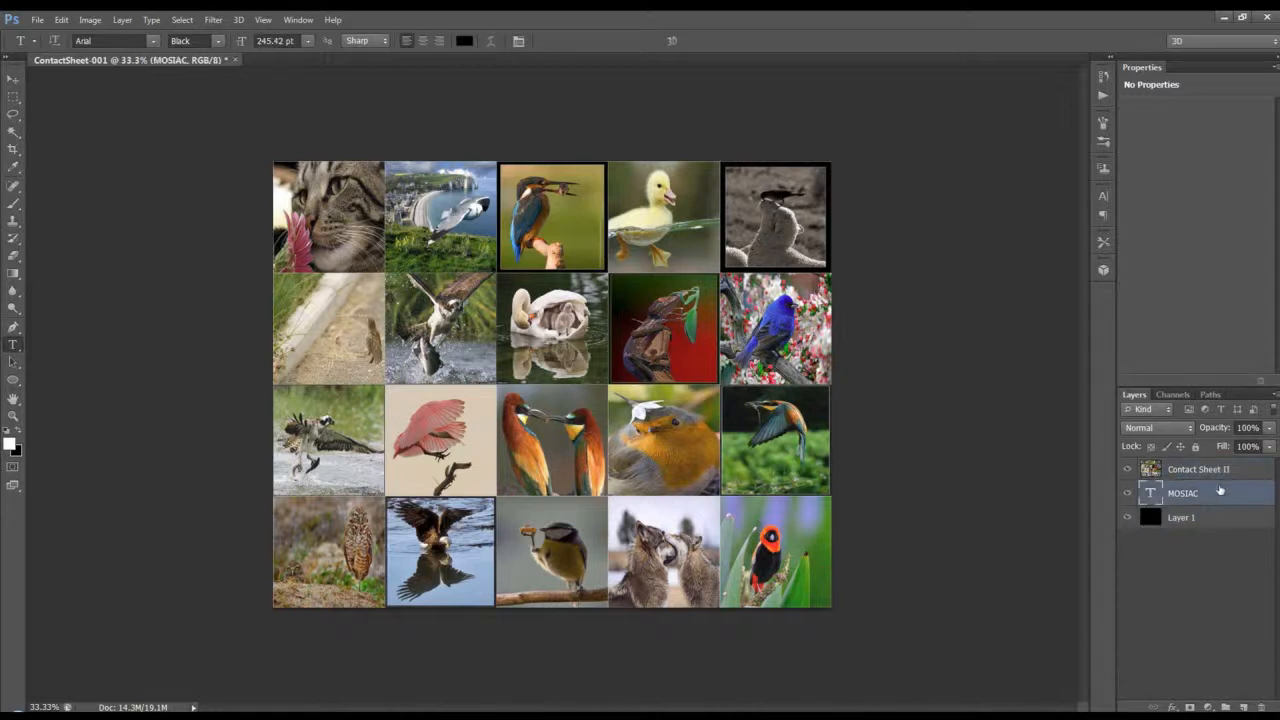
drag(1219, 493, 1222, 472)
alt+click(1224, 478)
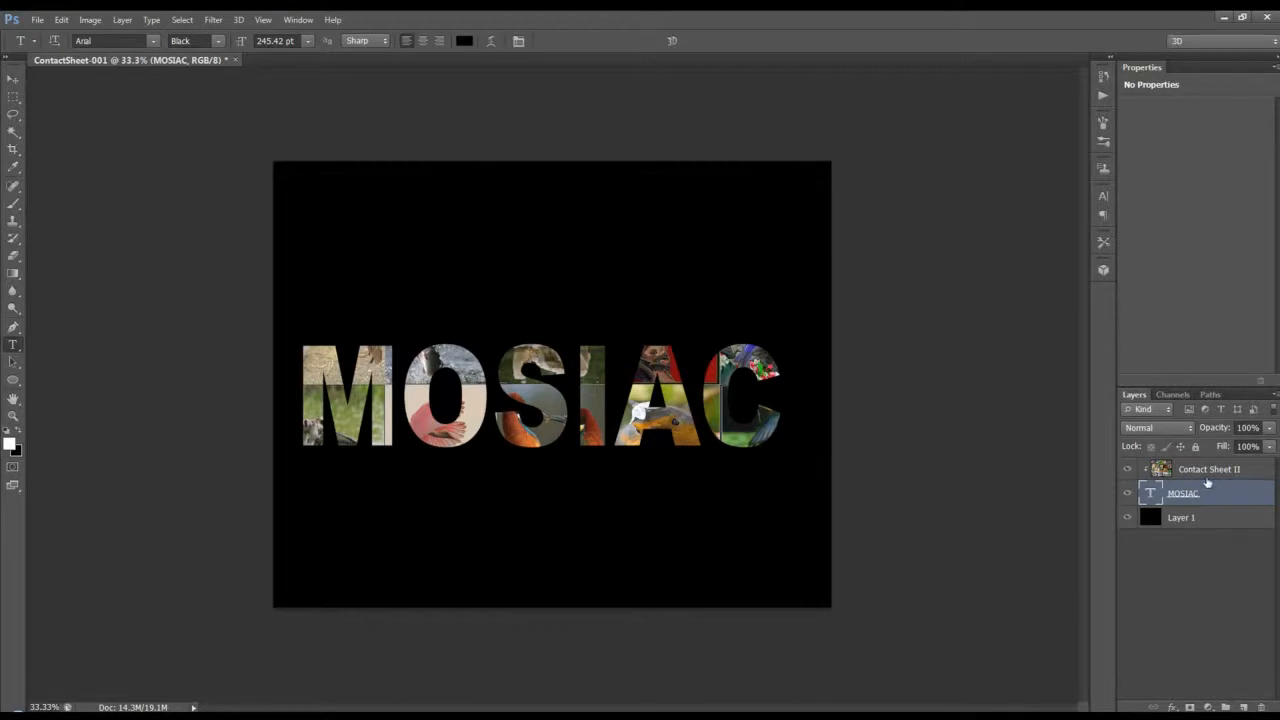
Select the contact sheet's full area, center the MOSIAC text in it vertically and horizontally, and deselect.
ctrl+click(1165, 465)
key(v)
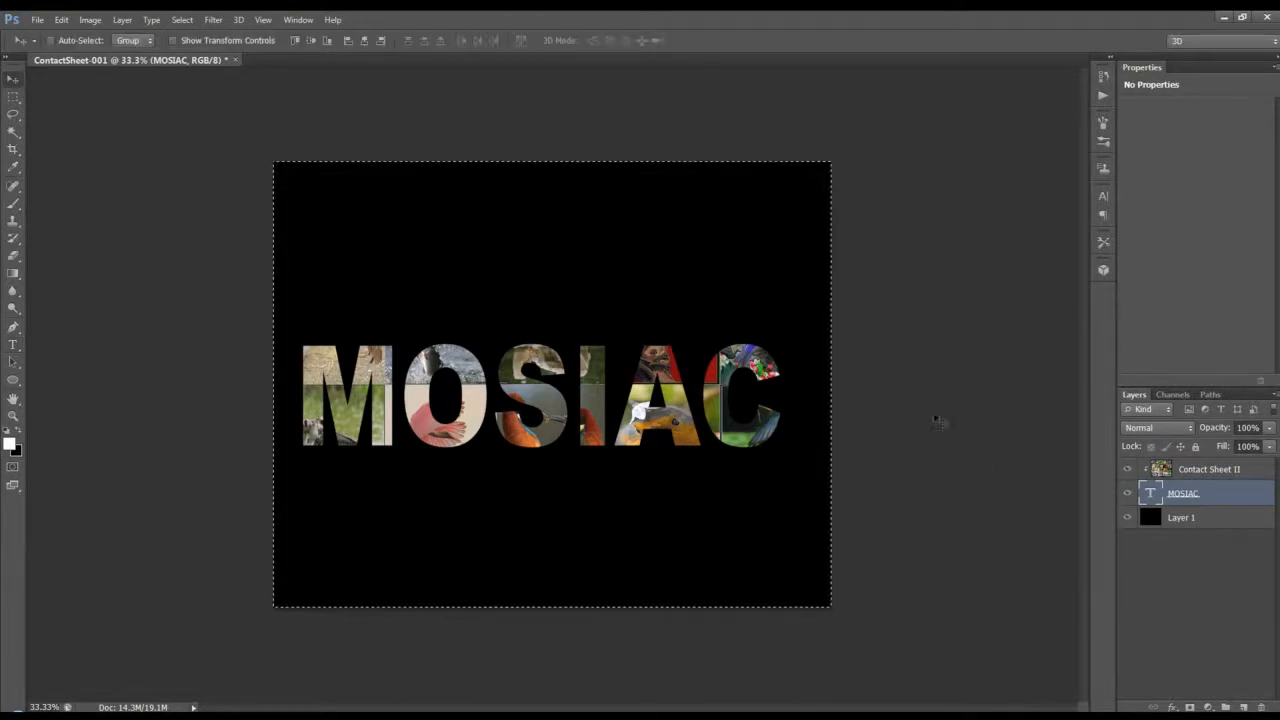
click(363, 42)
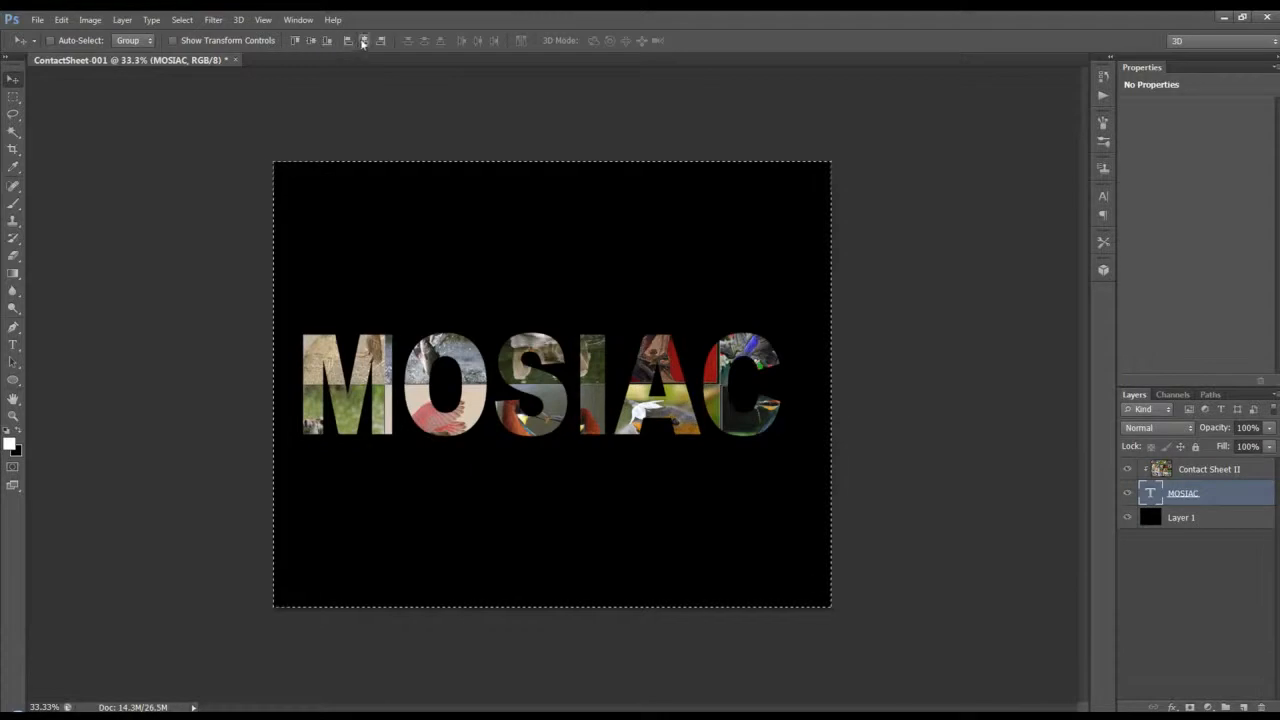
click(363, 42)
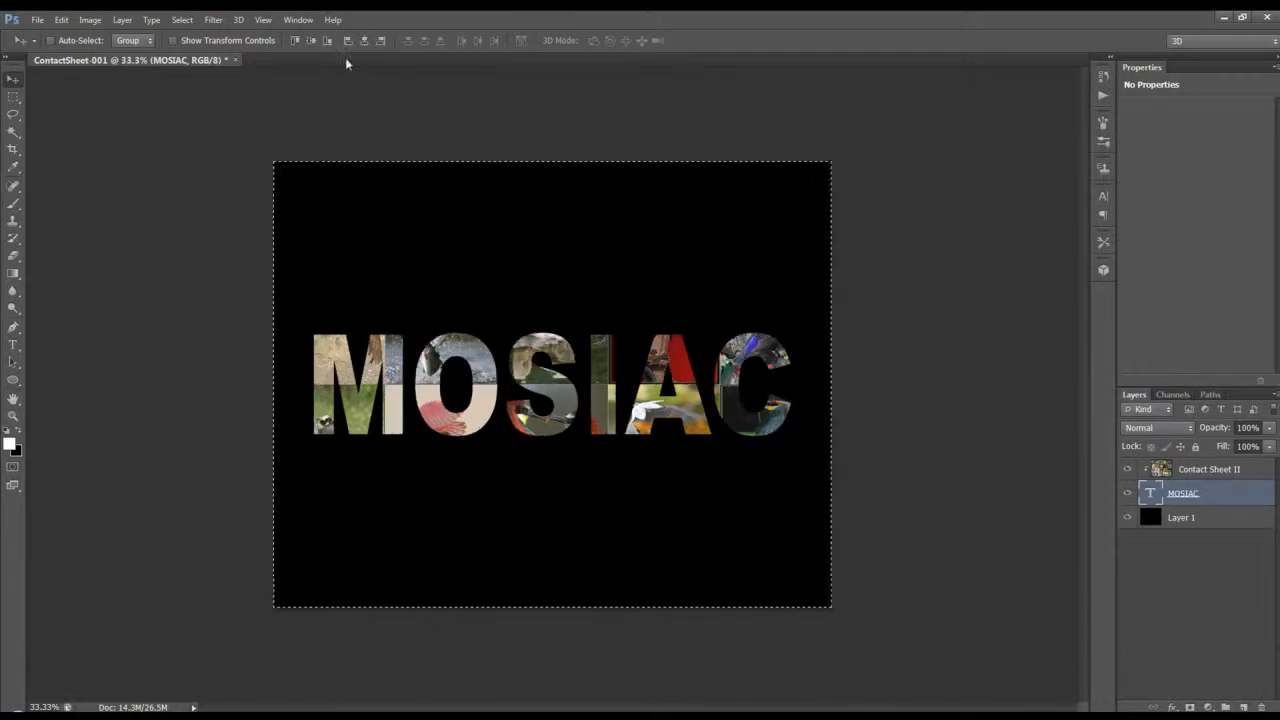
key(ctrl+d)
Add a 3 px outside Stroke to the MOSIAC text layer in a gray of 50% brightness.
double_click(1264, 495)
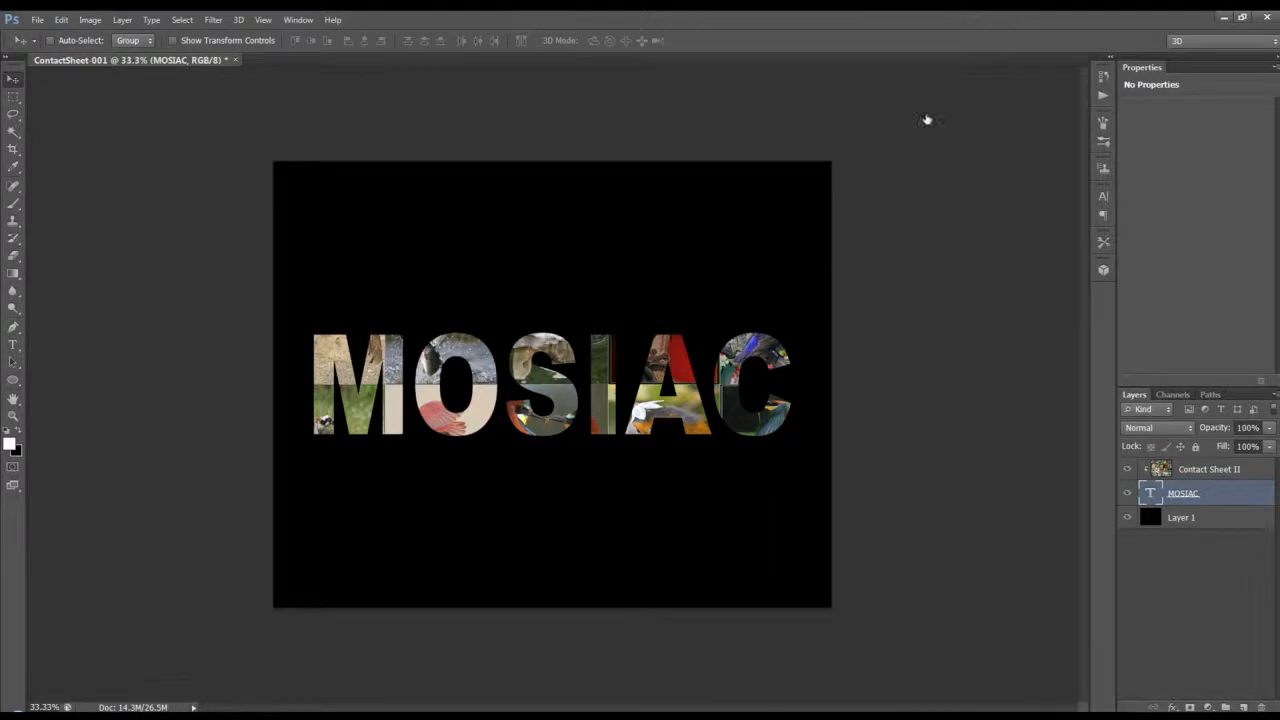
drag(935, 63, 917, 55)
click(828, 151)
click(978, 194)
click(808, 269)
text(50)
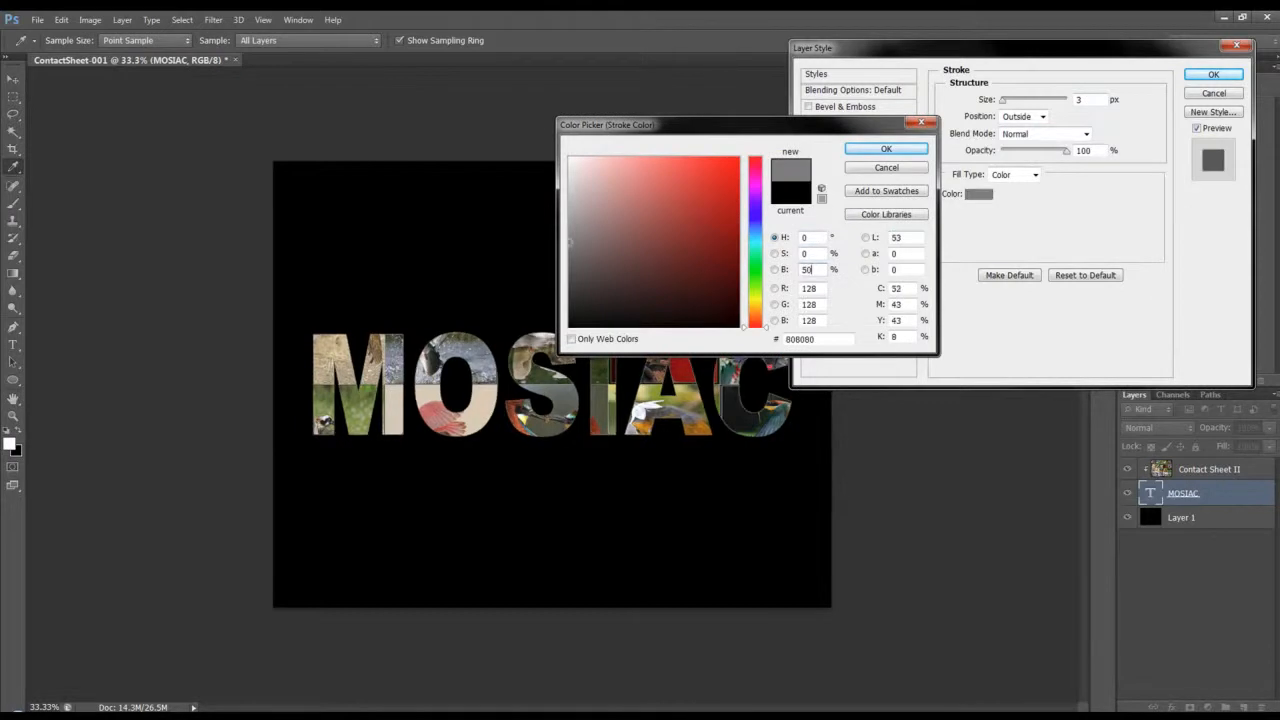
click(918, 150)
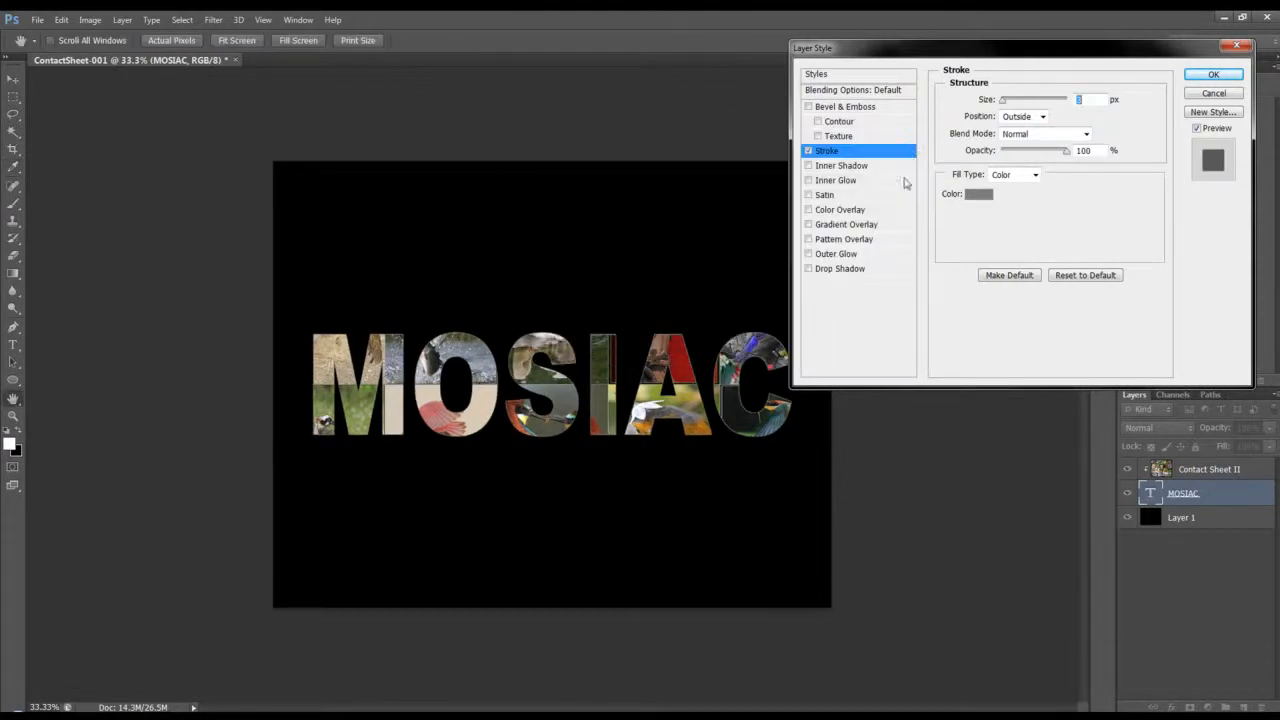
Add Bevel & Emboss to the MOSIAC text with 378% depth and 100% highlight and shadow opacity.
click(845, 107)
drag(1013, 136, 1032, 137)
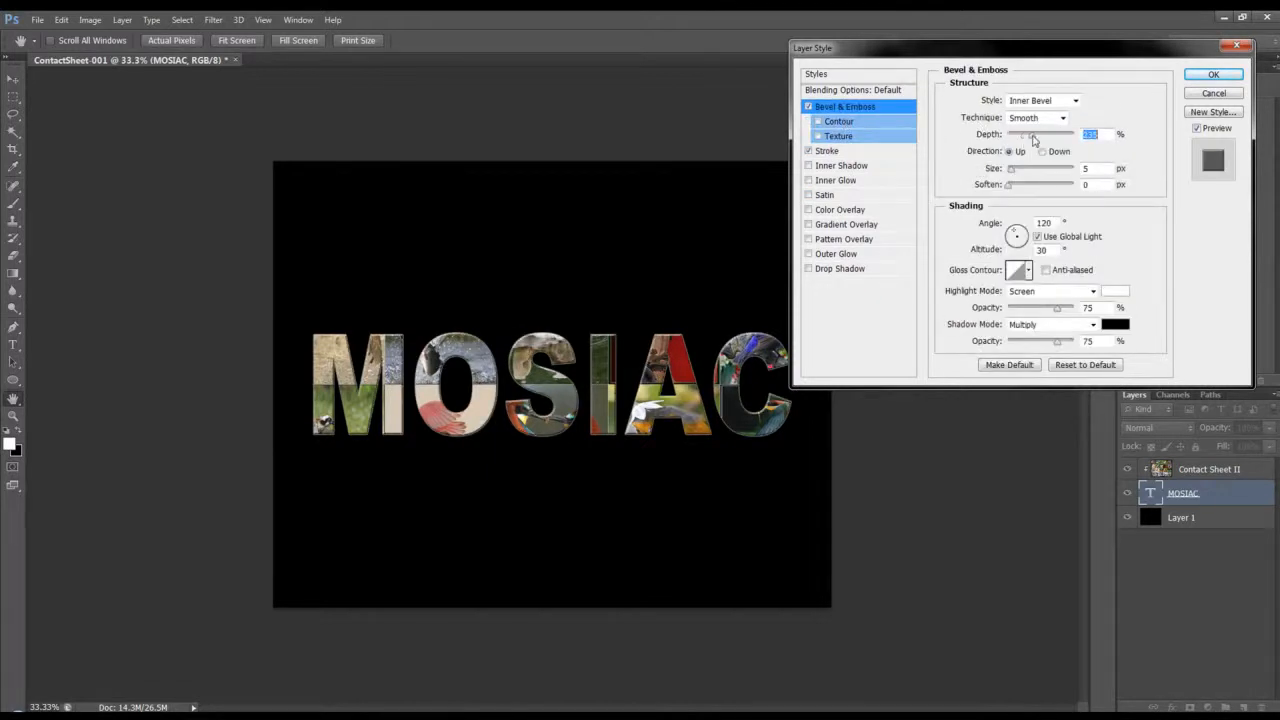
drag(1057, 308, 1080, 345)
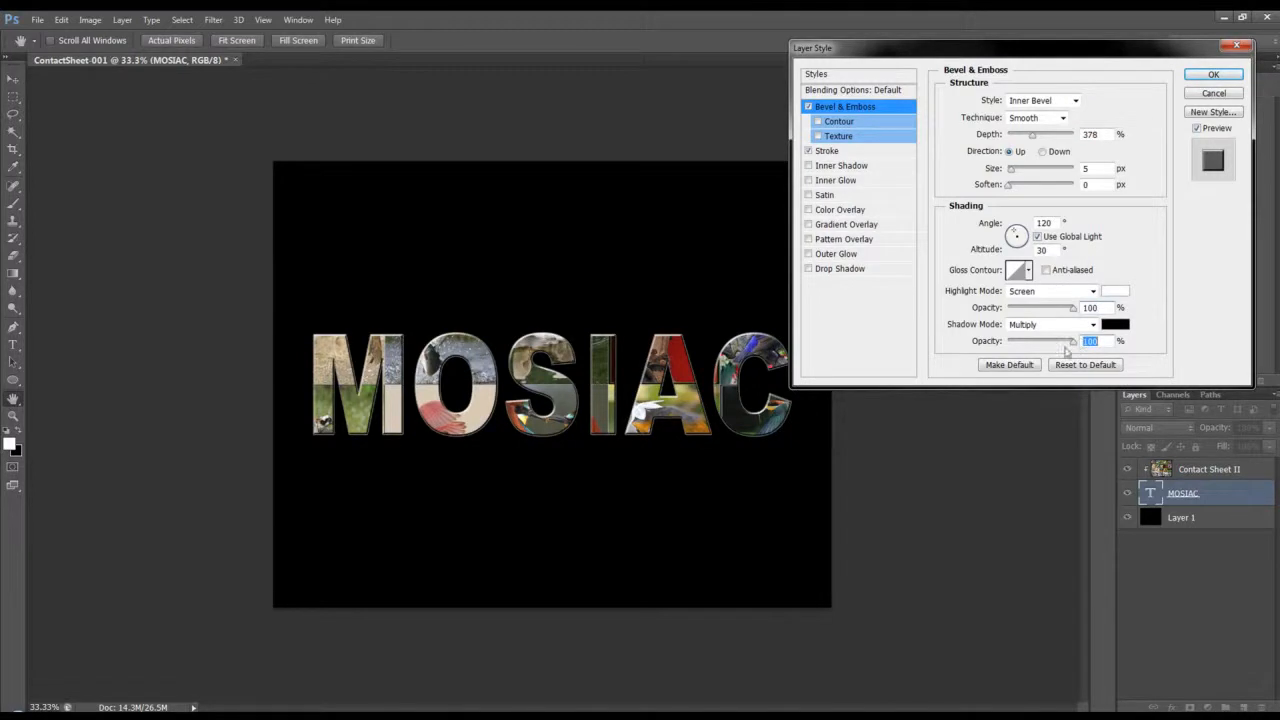
Try a deep curved gloss contour on the bevel and return to the straight linear contour.
click(1028, 271)
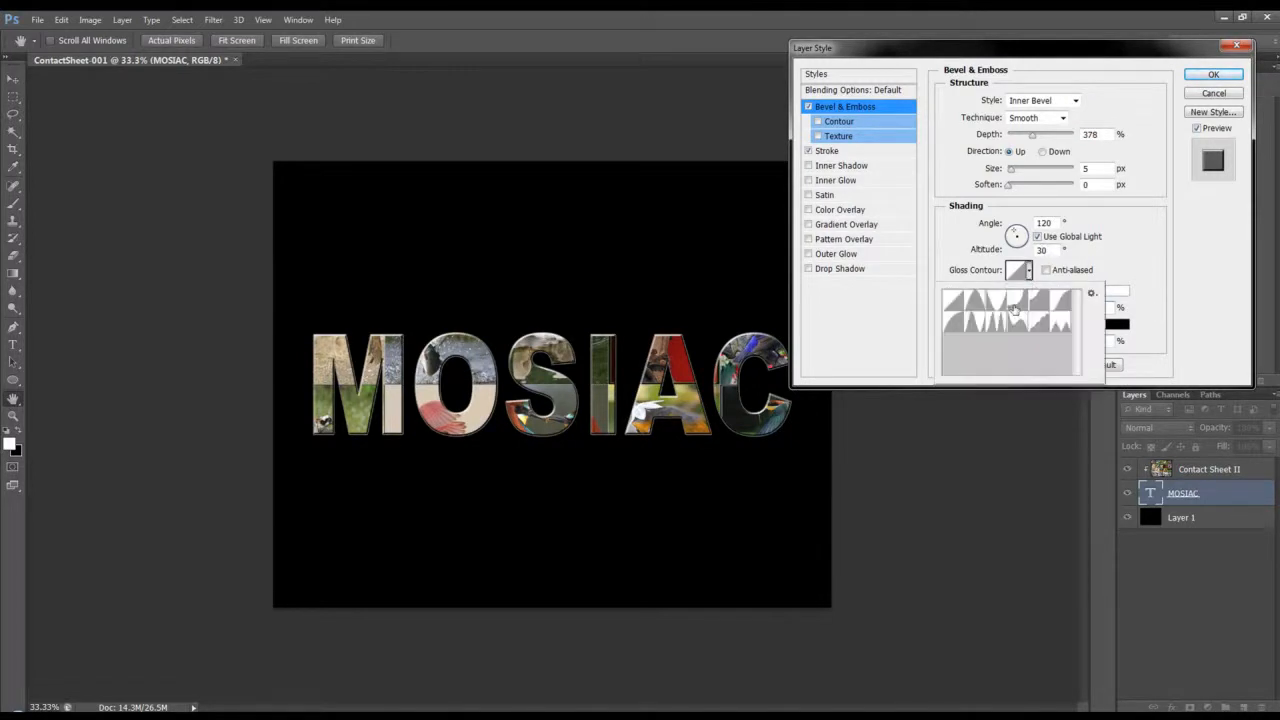
click(1018, 302)
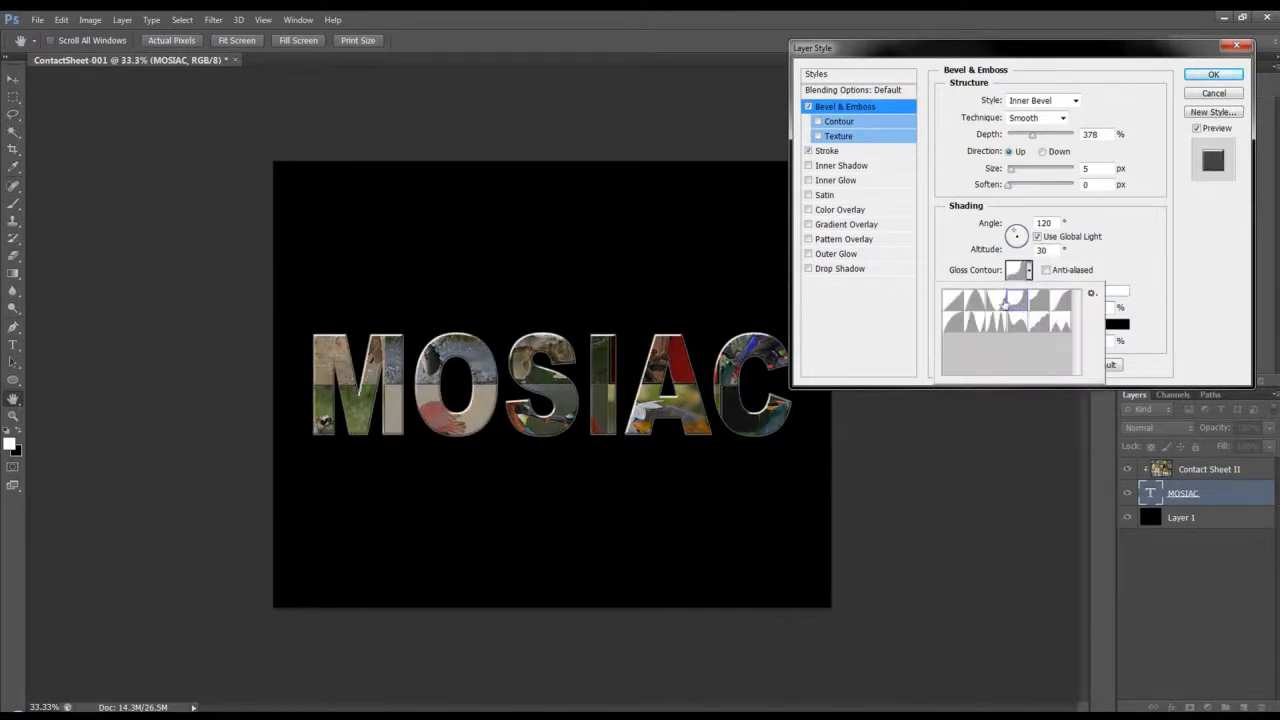
click(954, 303)
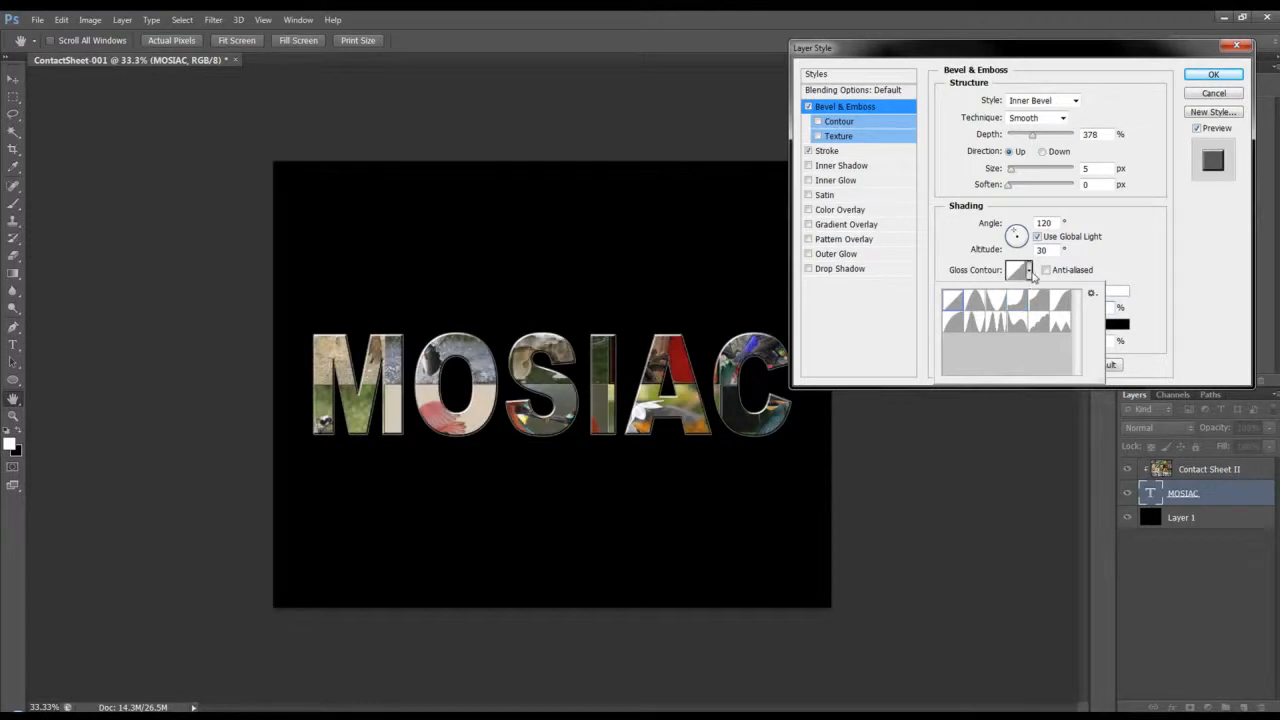
click(1030, 272)
Increase the bevel size slightly and apply the layer style to the MOSIAC text.
drag(1014, 59, 996, 57)
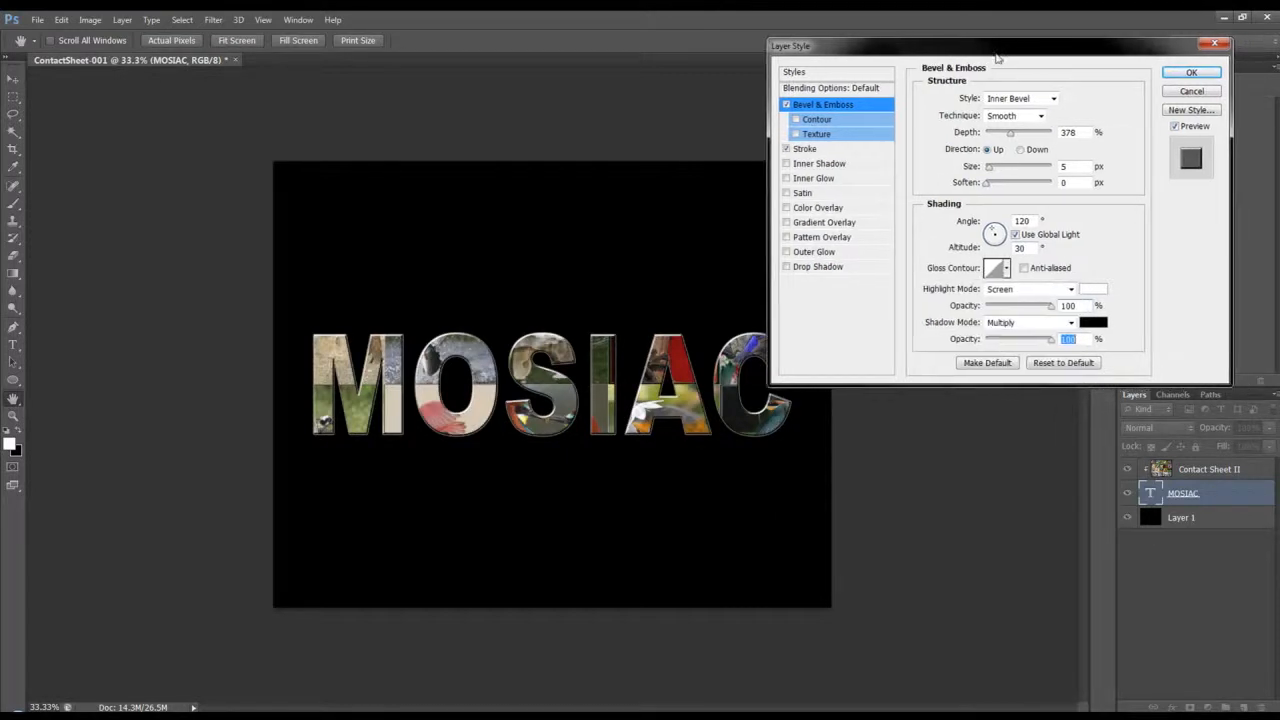
drag(989, 170, 991, 174)
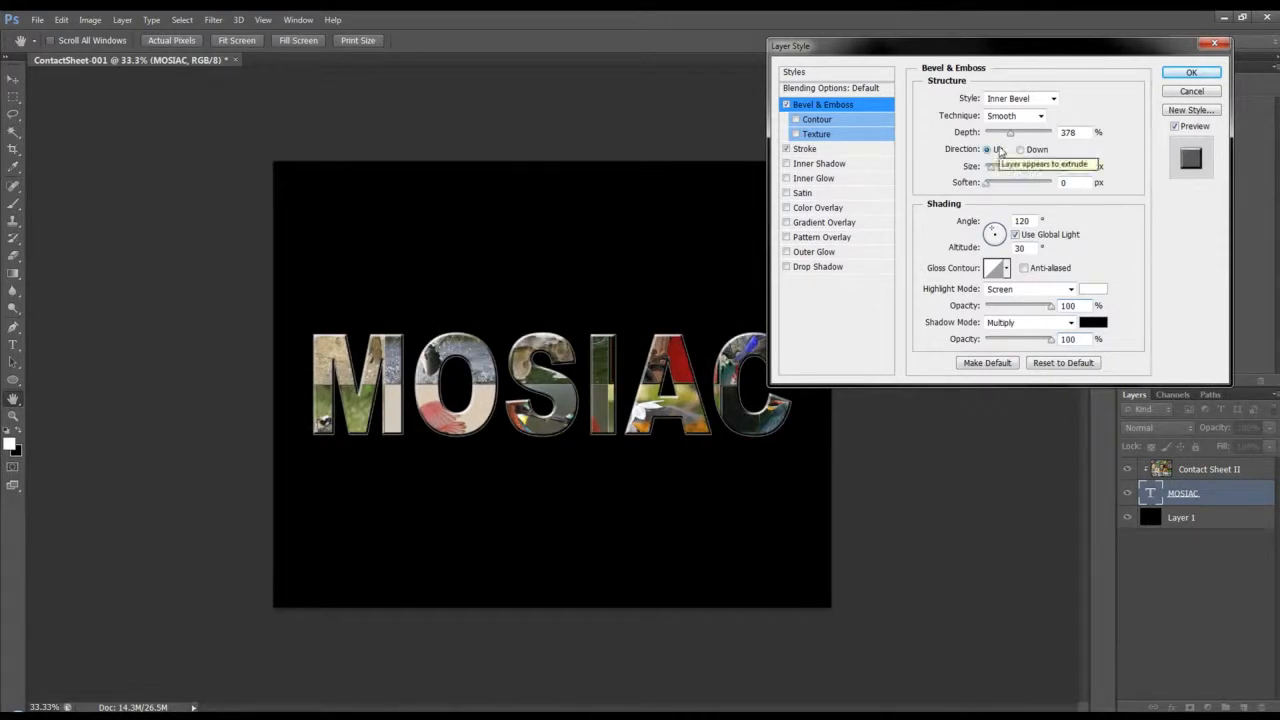
click(1191, 74)
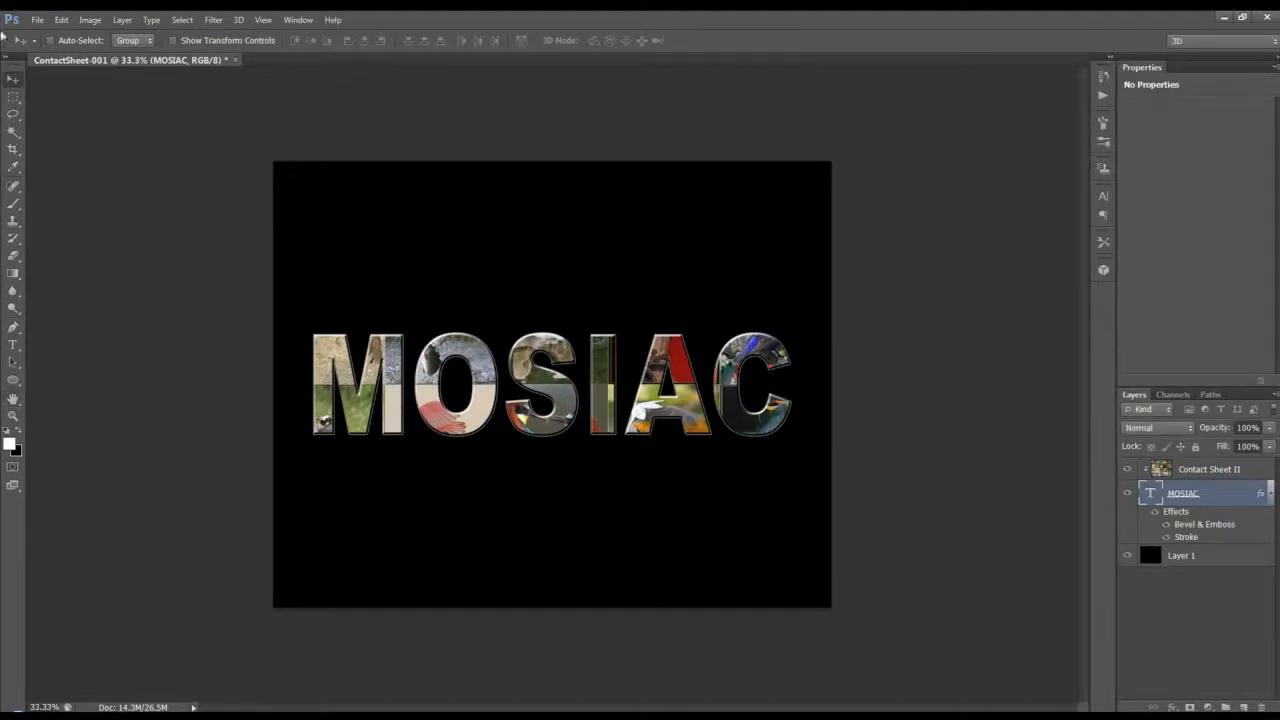
Select the Contact Sheet II layer and reposition it inside the MOSIAC text to change which photos fill the letters.
click(1210, 469)
drag(586, 412, 590, 443)
drag(566, 395, 577, 368)
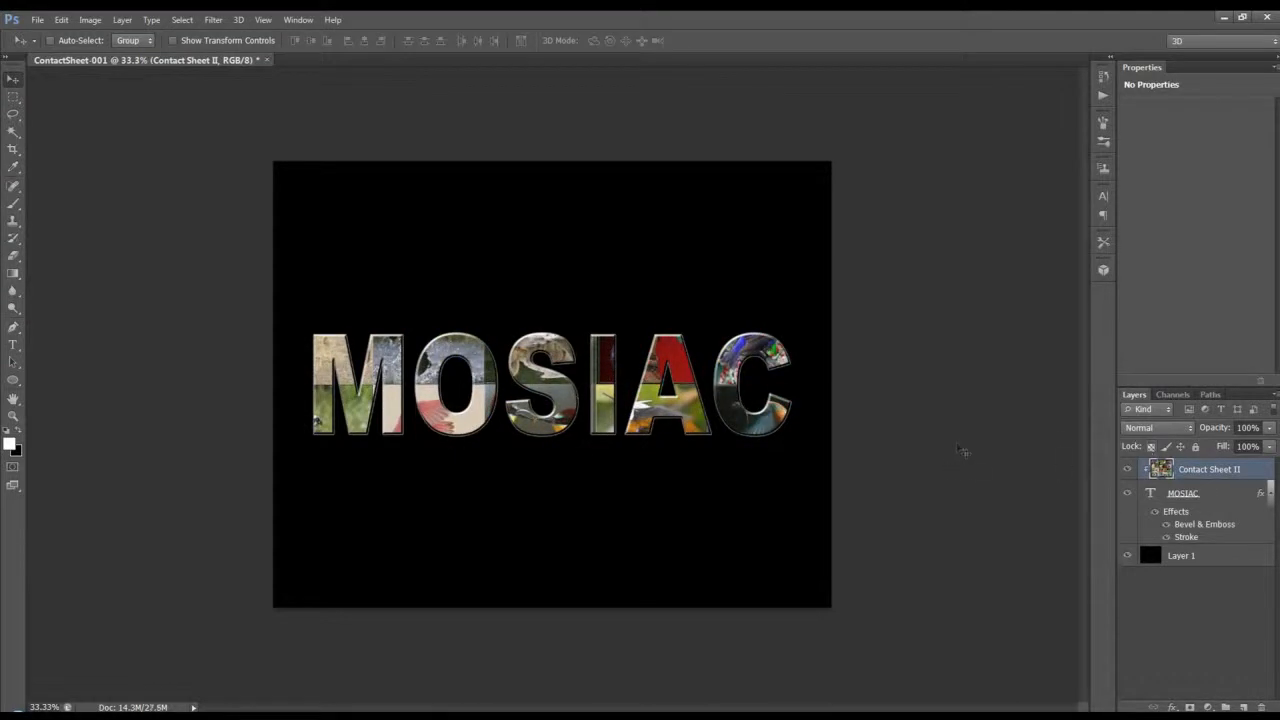
Try squashing the Contact Sheet II layer to 96.88% width and 54.70% height with Free Transform.
key(ctrl+t)
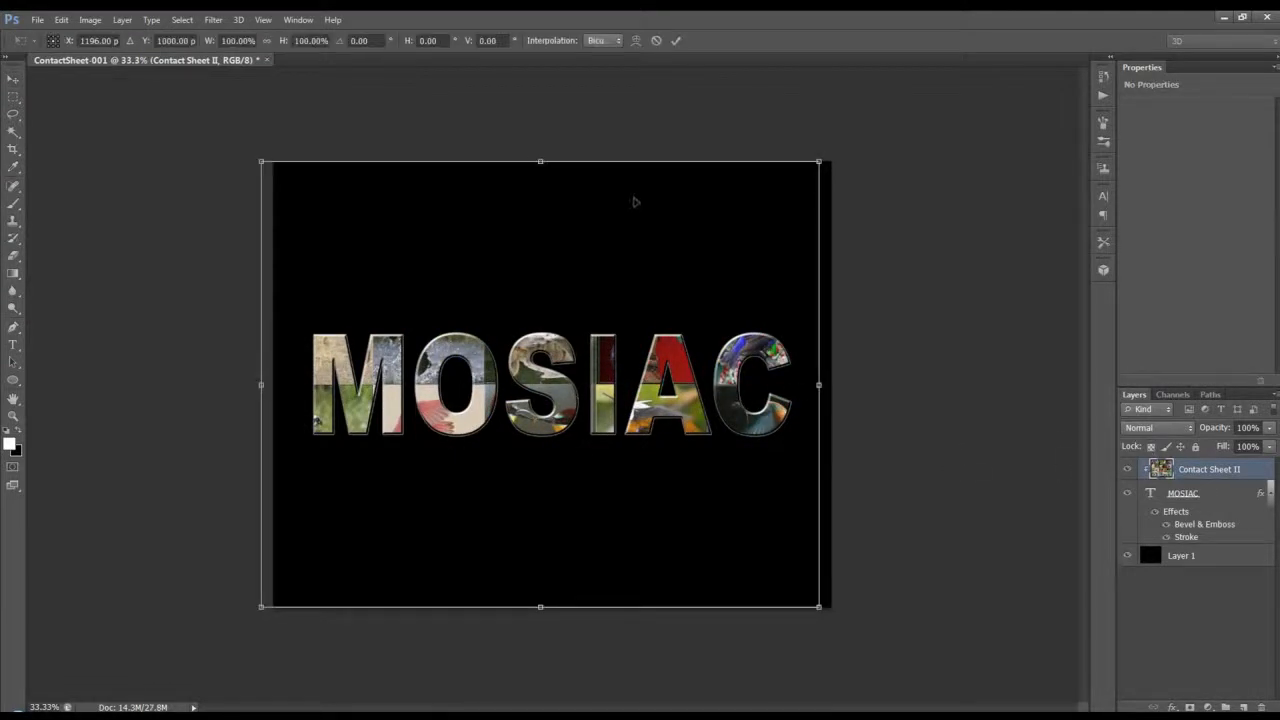
drag(540, 161, 540, 262)
drag(819, 384, 810, 384)
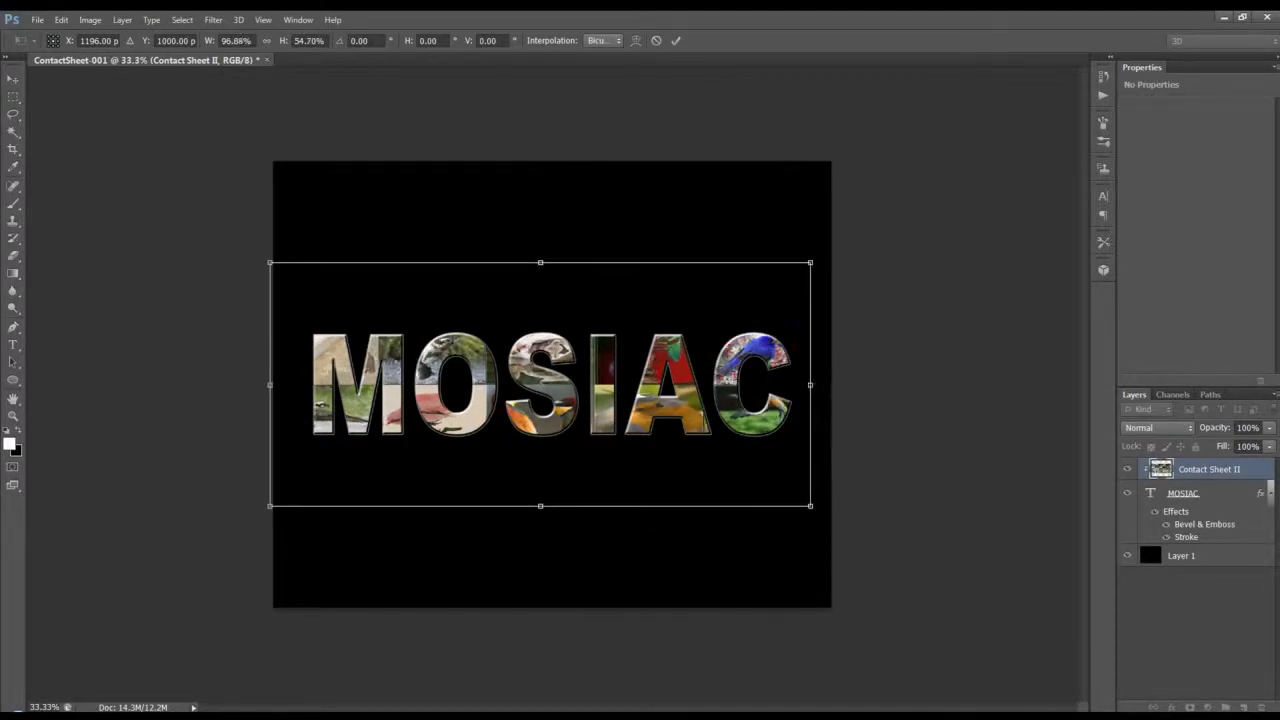
click(677, 41)
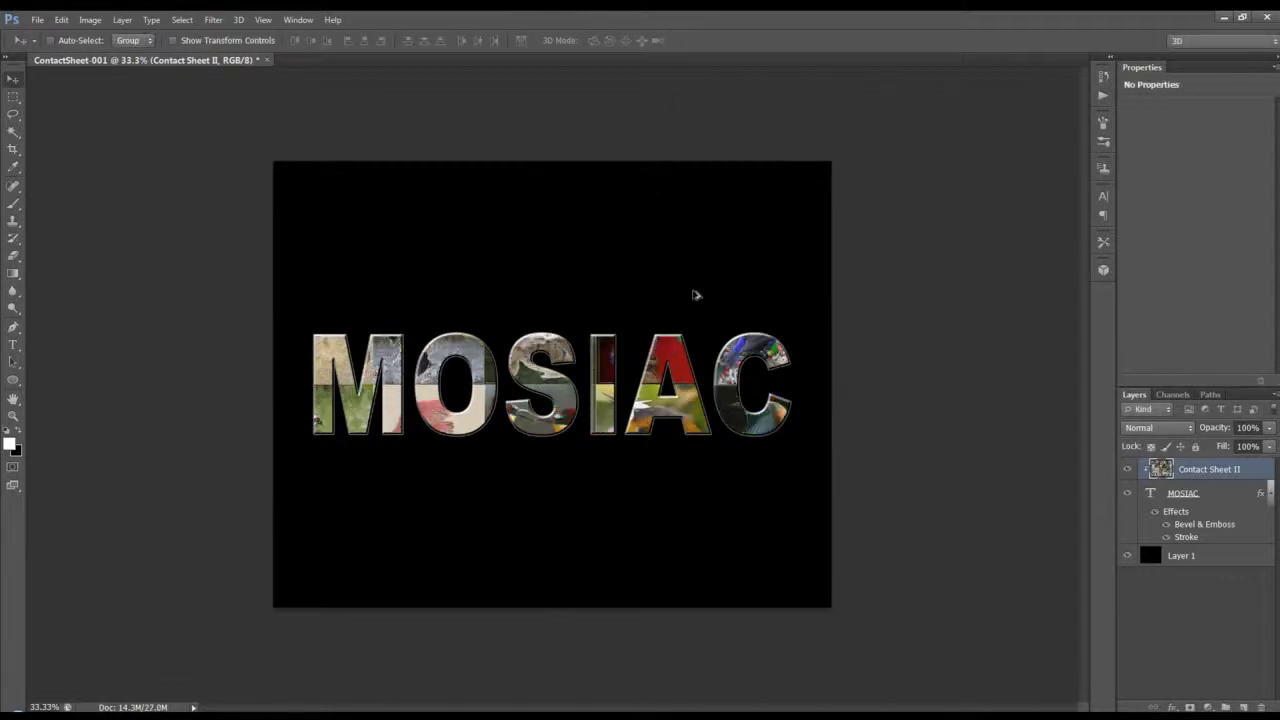
Shift the contact sheet down so its upper row of photos fills the text, and create a video timeline.
mouse_move(633, 360)
mouse_down()
mouse_move(636, 540)
mouse_move(640, 376)
mouse_move(623, 363)
mouse_up()
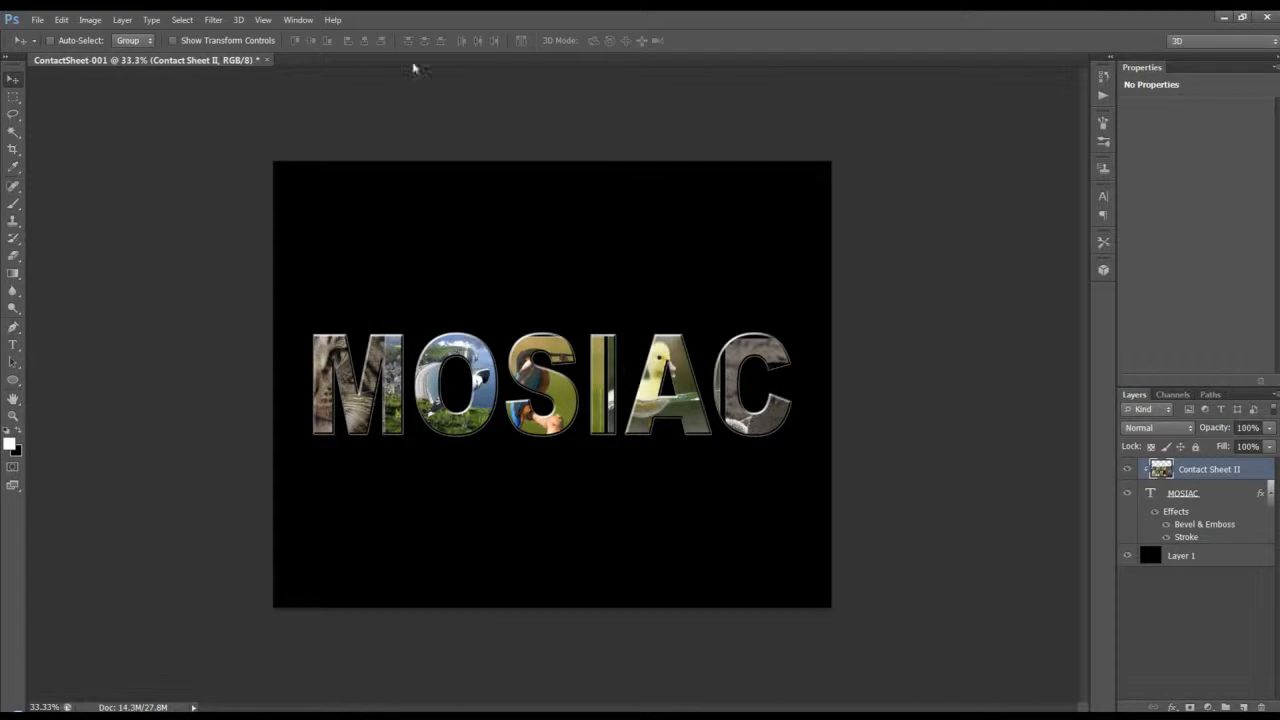
click(298, 20)
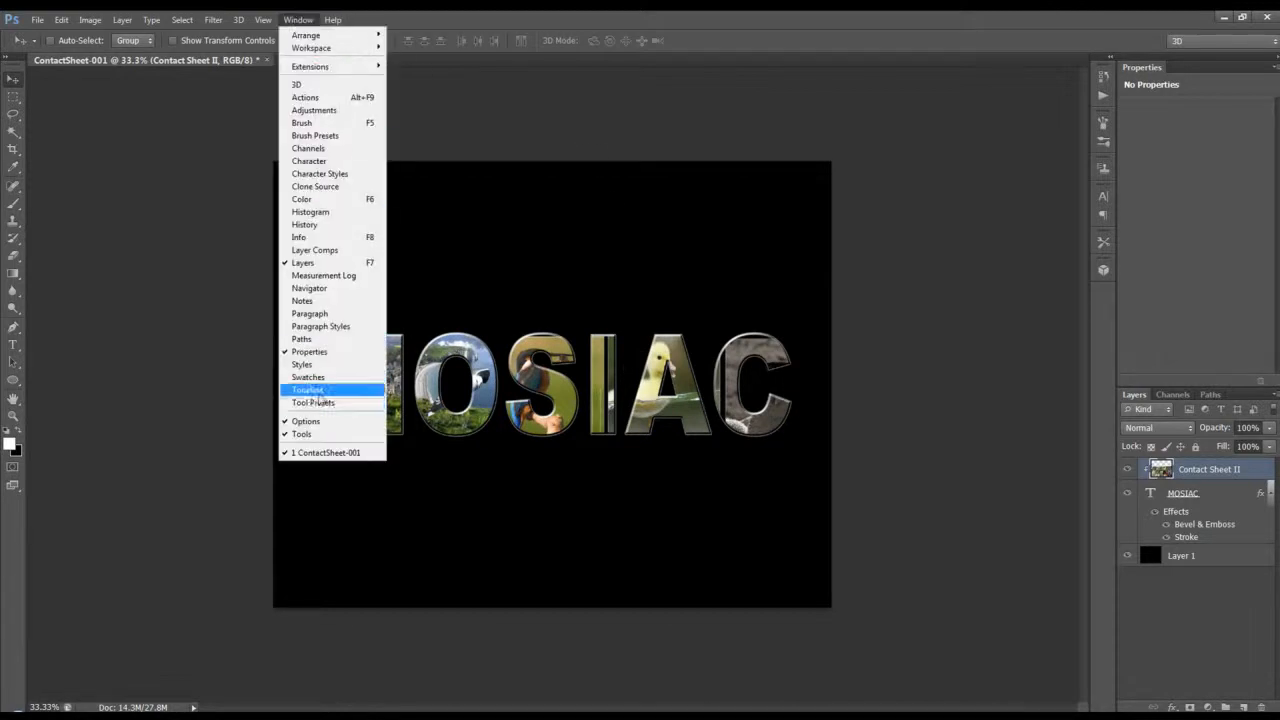
click(310, 389)
click(554, 627)
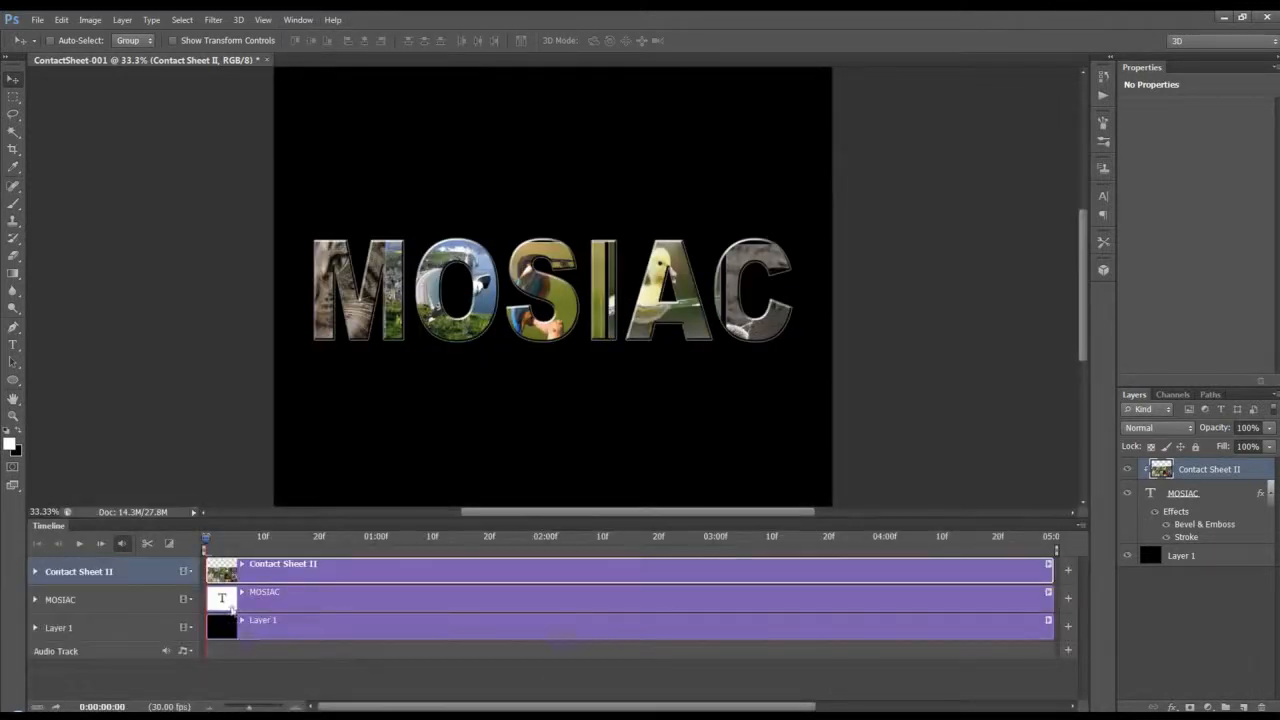
Keyframe the Contact Sheet II position at the start and at 3 seconds, shifted up to its lower photos, with the work area ending at 3 seconds.
click(35, 572)
click(78, 591)
drag(207, 542, 714, 545)
drag(1056, 549, 716, 549)
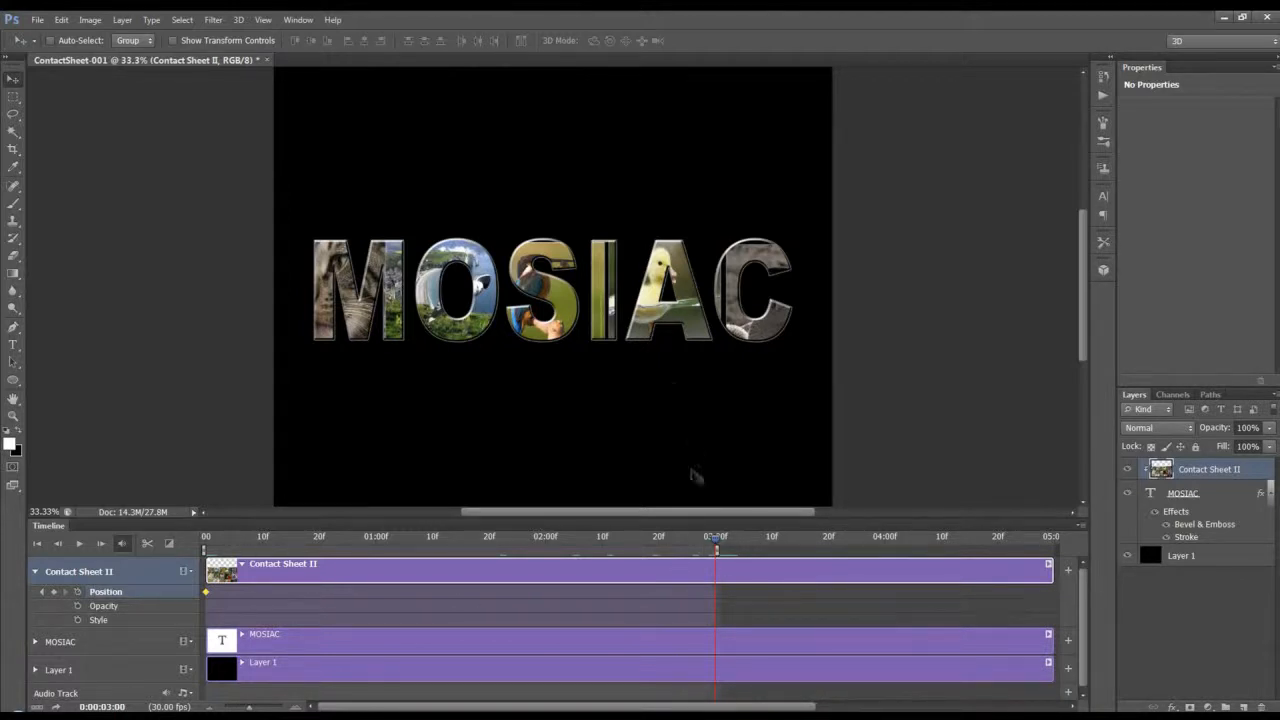
drag(648, 308, 676, 335)
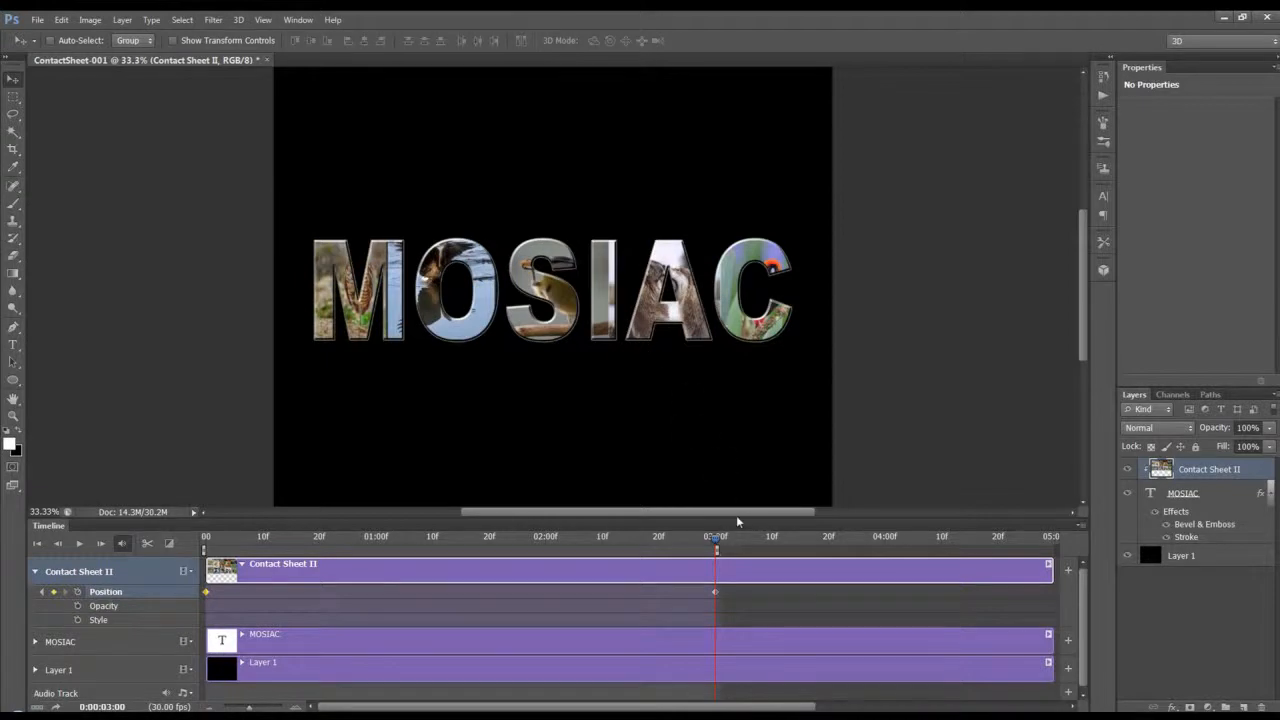
Preview the contact sheet animation inside the text by playing it and scrubbing through the timeline.
key(space)
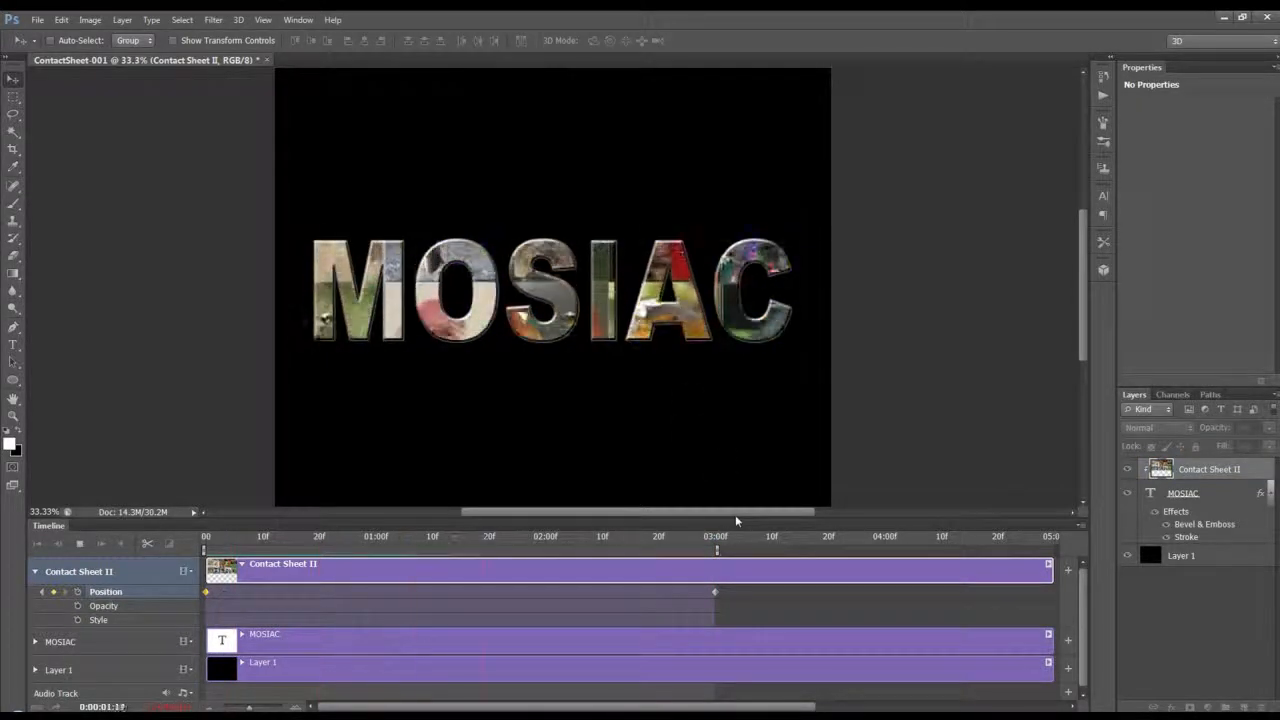
key(space)
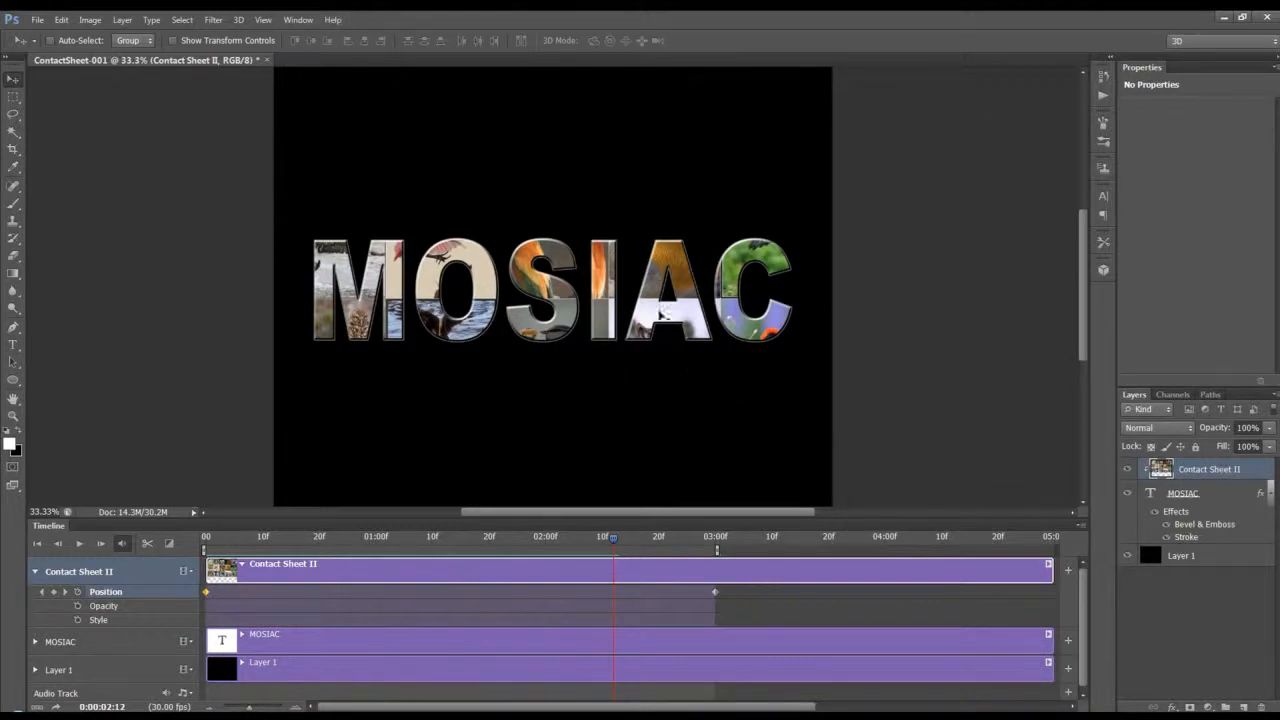
drag(618, 545, 530, 550)
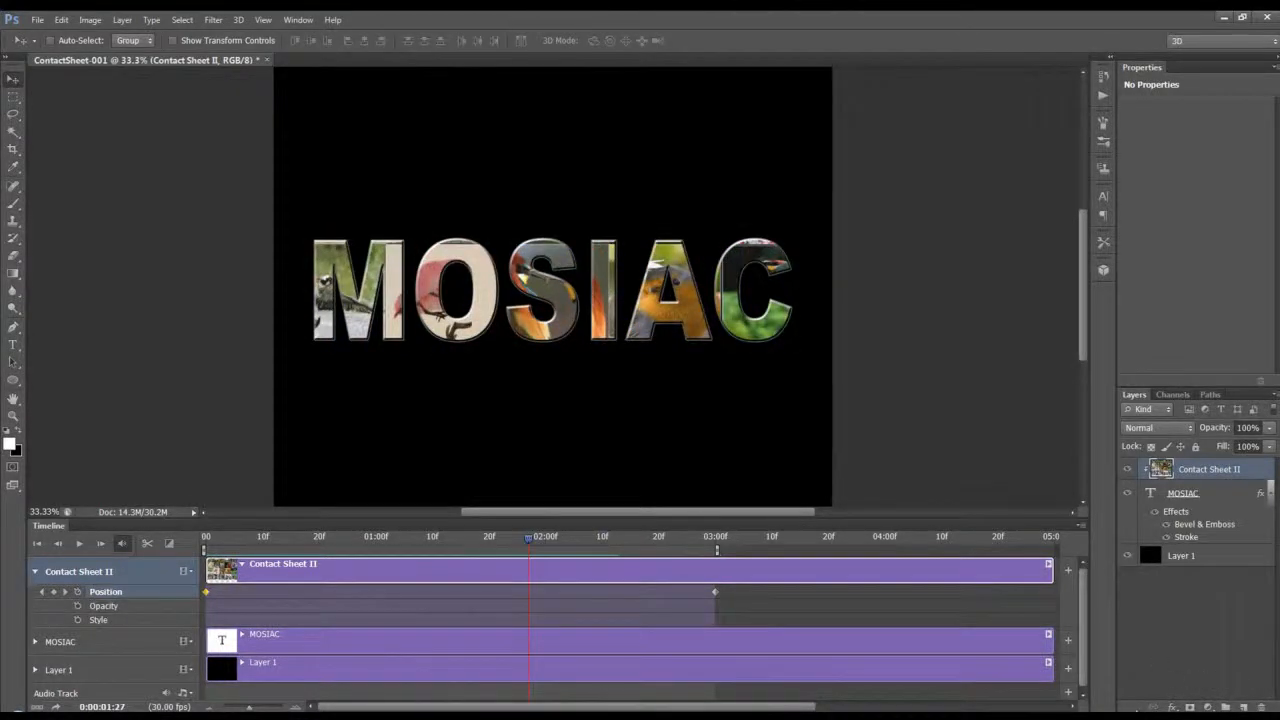
click(1146, 714)
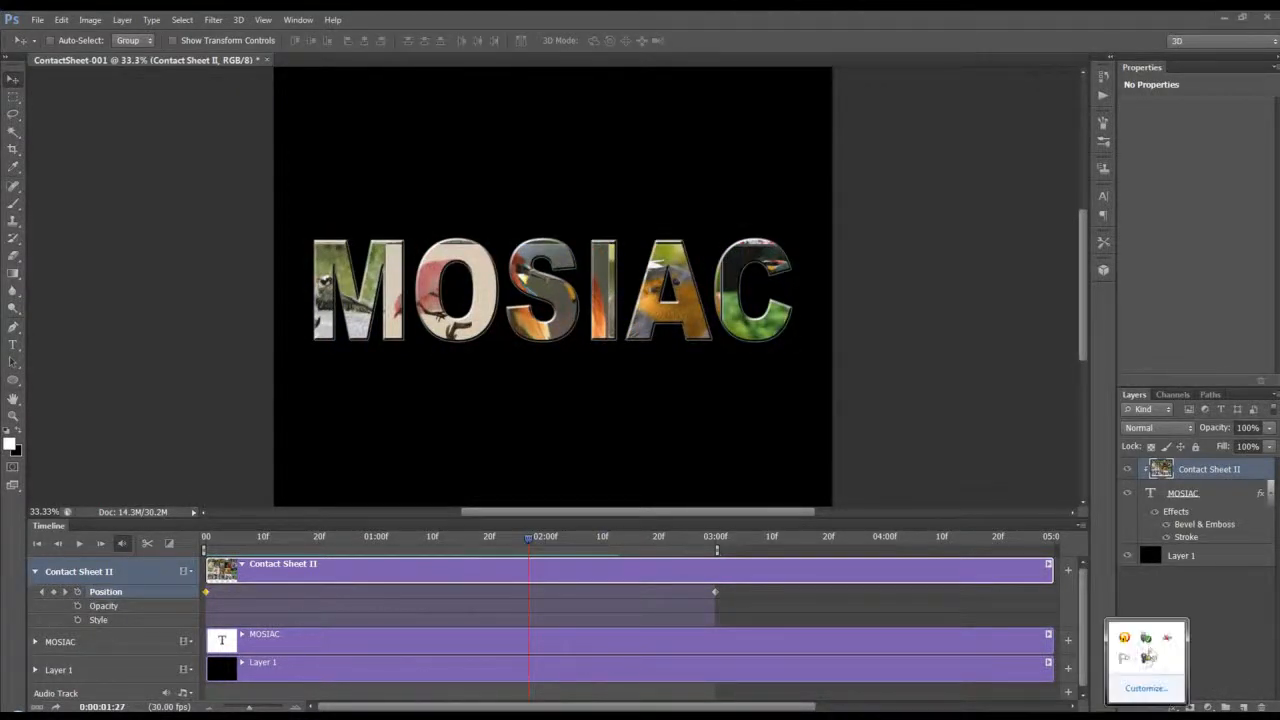